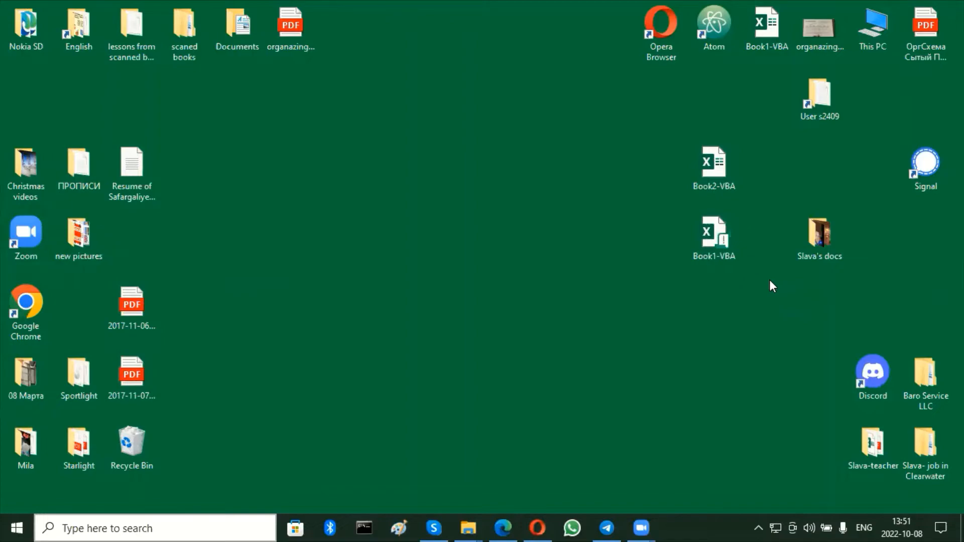
Switch to the Opera browser, look over the Bitrix24 main menu and examine the October 2022 deals calendar.
{"action": "left_click", "coordinate": [540, 525]}
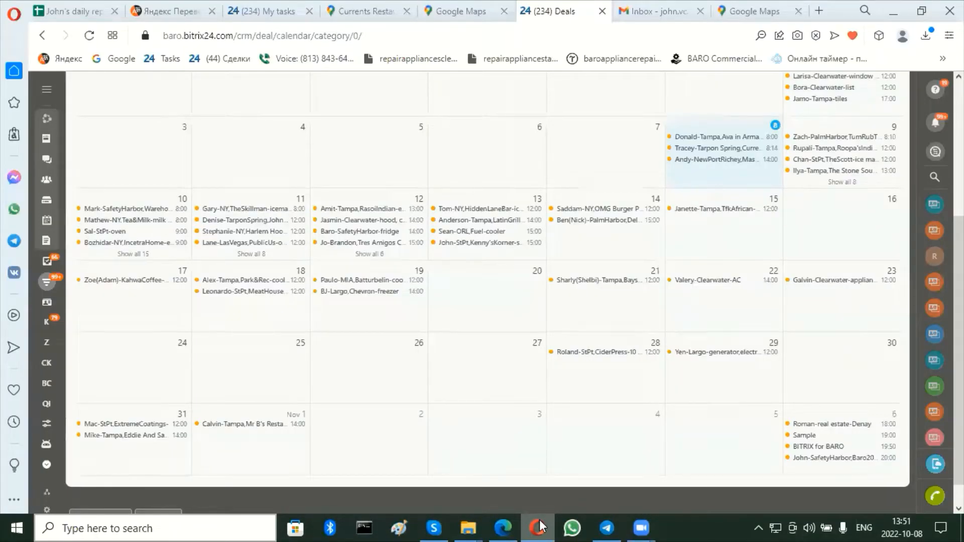
{"action": "left_click", "coordinate": [46, 92]}
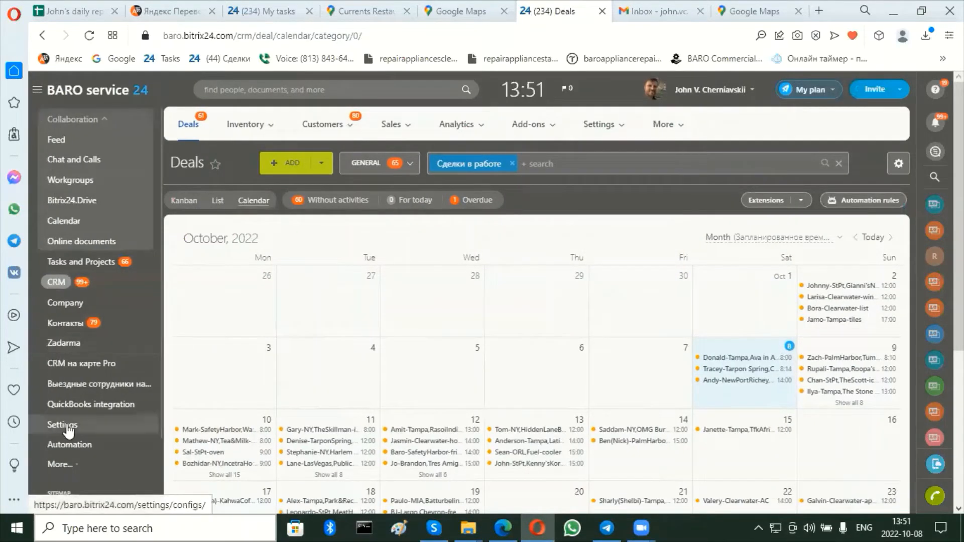
{"action": "left_click", "coordinate": [67, 284]}
{"action": "key", "text": "Return"}
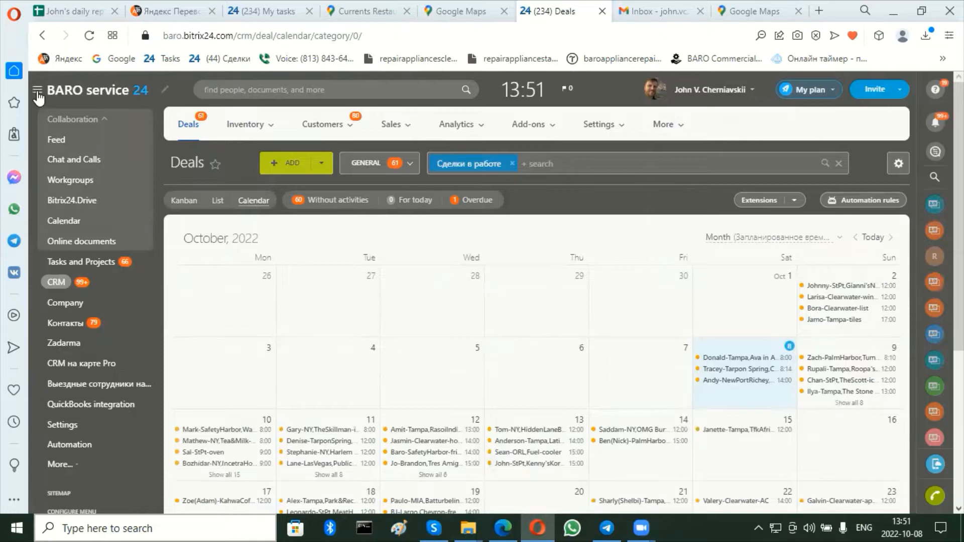
{"action": "left_click", "coordinate": [37, 90]}
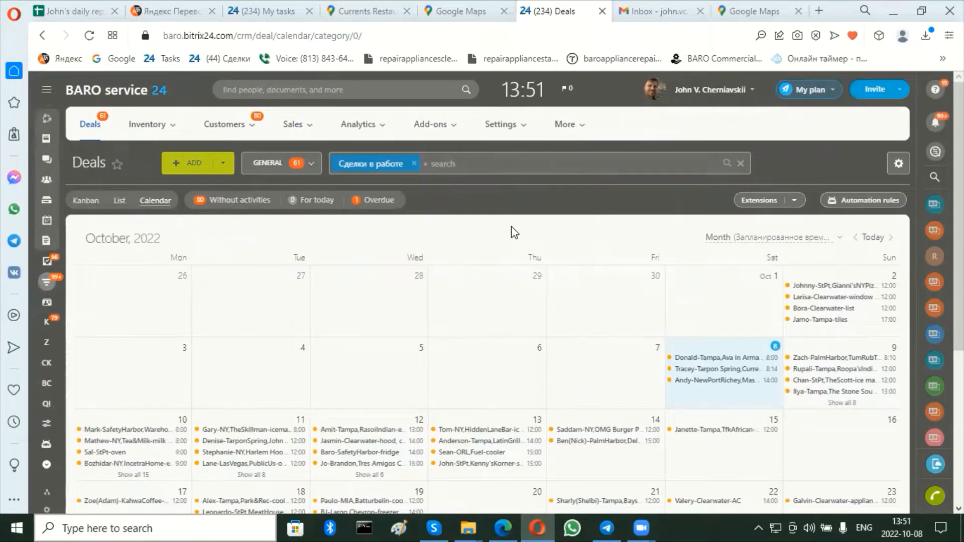
{"action": "scroll", "coordinate": [420, 304], "scroll_direction": "down", "scroll_amount": 4}
{"action": "scroll", "coordinate": [420, 303], "scroll_direction": "up", "scroll_amount": 3}
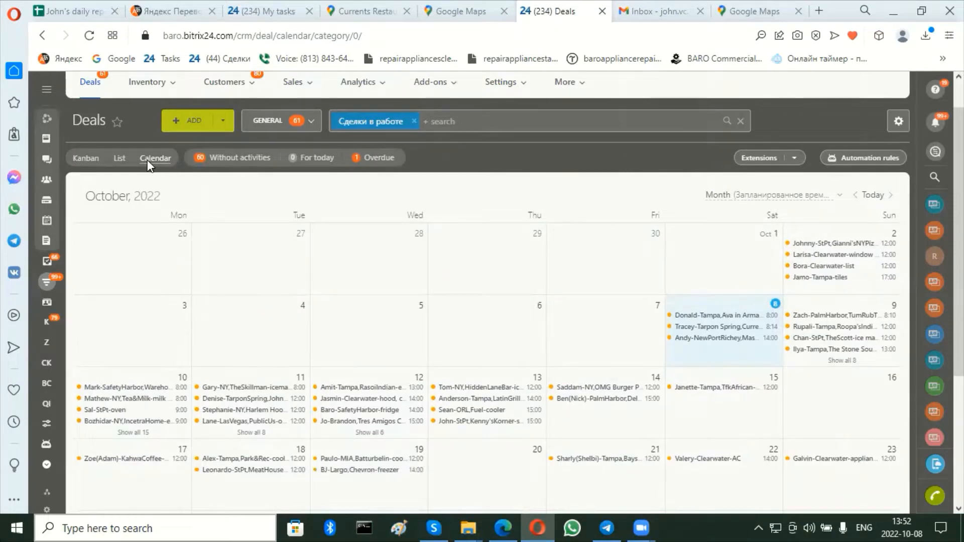
Show the deals in Kanban view and look through the cards in the "Interested in services we do" stage.
{"action": "left_click", "coordinate": [83, 159]}
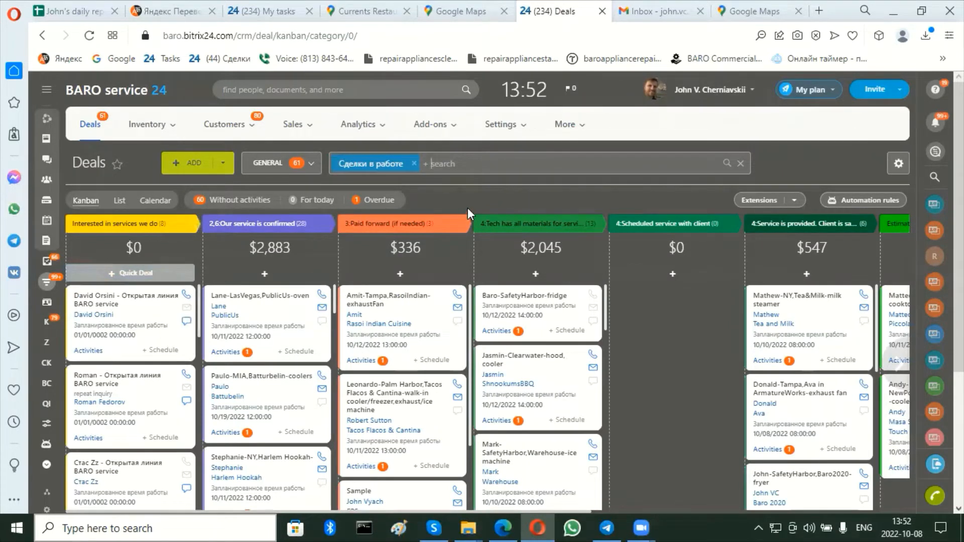
{"action": "scroll", "coordinate": [467, 206], "scroll_direction": "down", "scroll_amount": 2}
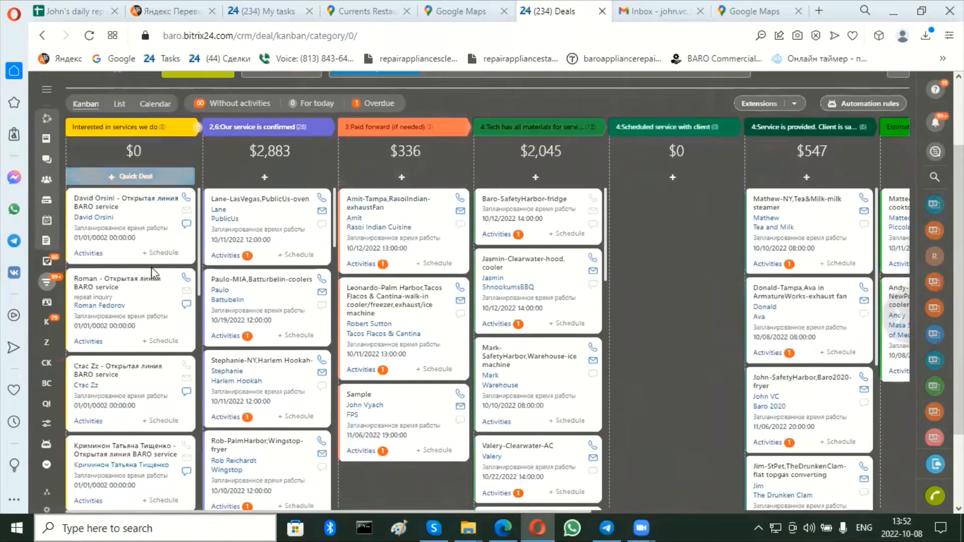
{"action": "scroll", "coordinate": [143, 324], "scroll_direction": "down", "scroll_amount": 3}
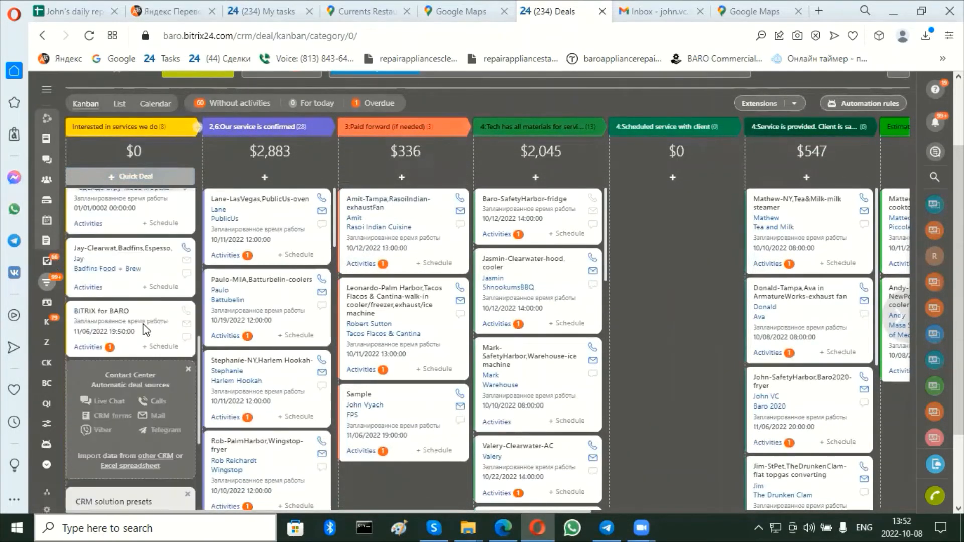
{"action": "scroll", "coordinate": [144, 325], "scroll_direction": "up", "scroll_amount": 3}
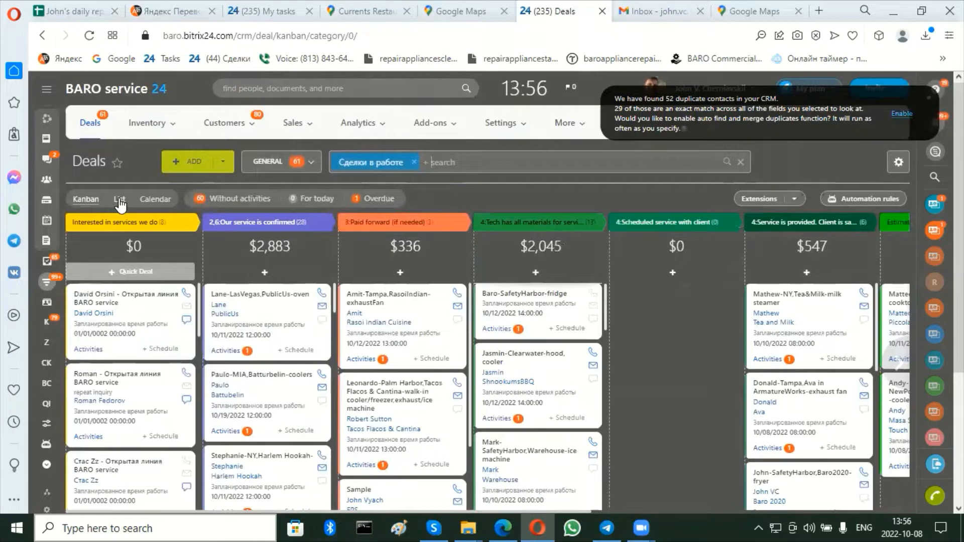
Show the deals in List view to browse their dates, amounts and stages, and return to Calendar view.
{"action": "left_click", "coordinate": [119, 198]}
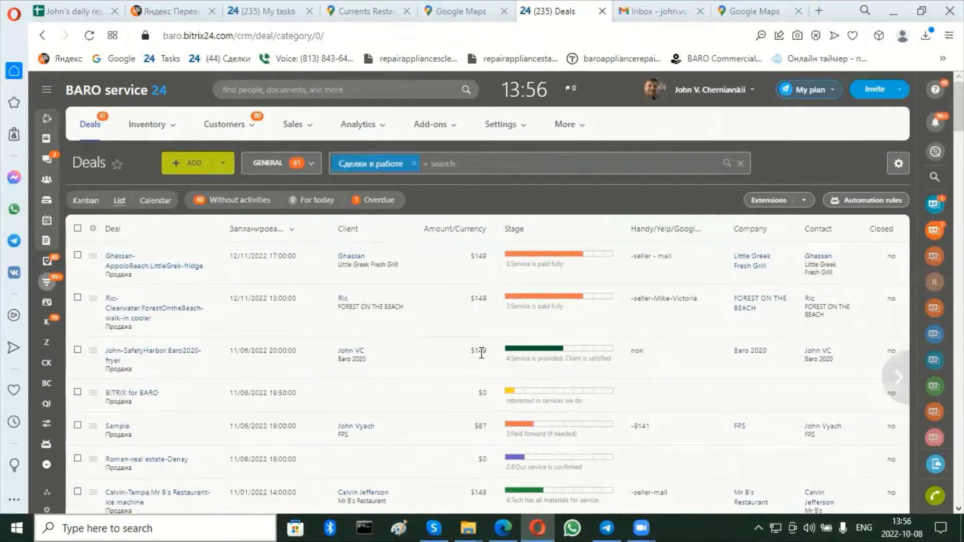
{"action": "scroll", "coordinate": [482, 353], "scroll_direction": "down", "scroll_amount": 4}
{"action": "scroll", "coordinate": [482, 354], "scroll_direction": "down", "scroll_amount": 4}
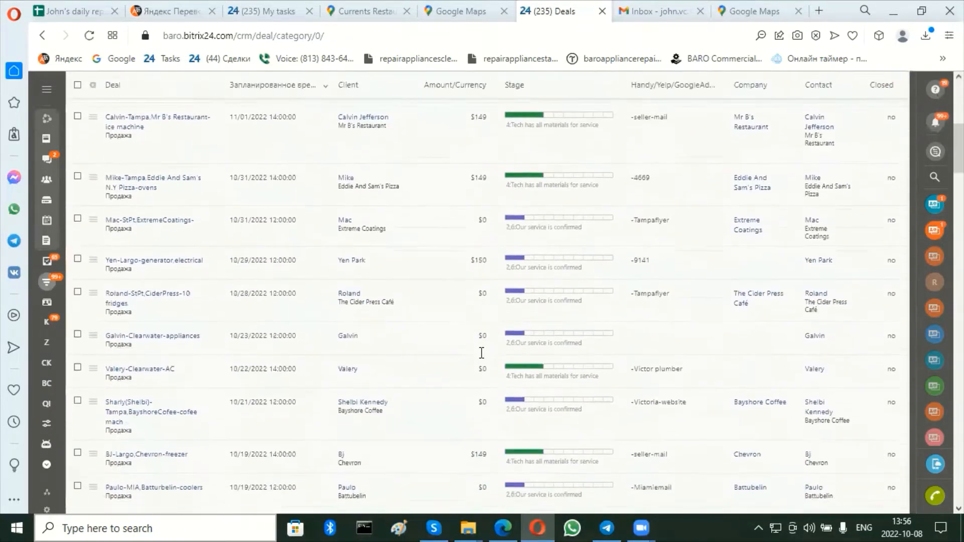
{"action": "scroll", "coordinate": [484, 355], "scroll_direction": "down", "scroll_amount": 15}
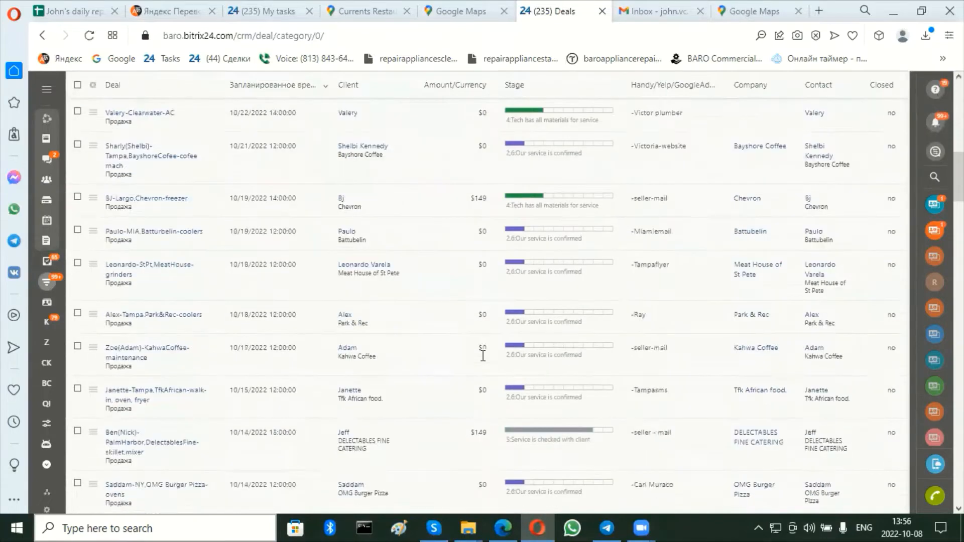
{"action": "scroll", "coordinate": [481, 354], "scroll_direction": "up", "scroll_amount": 15}
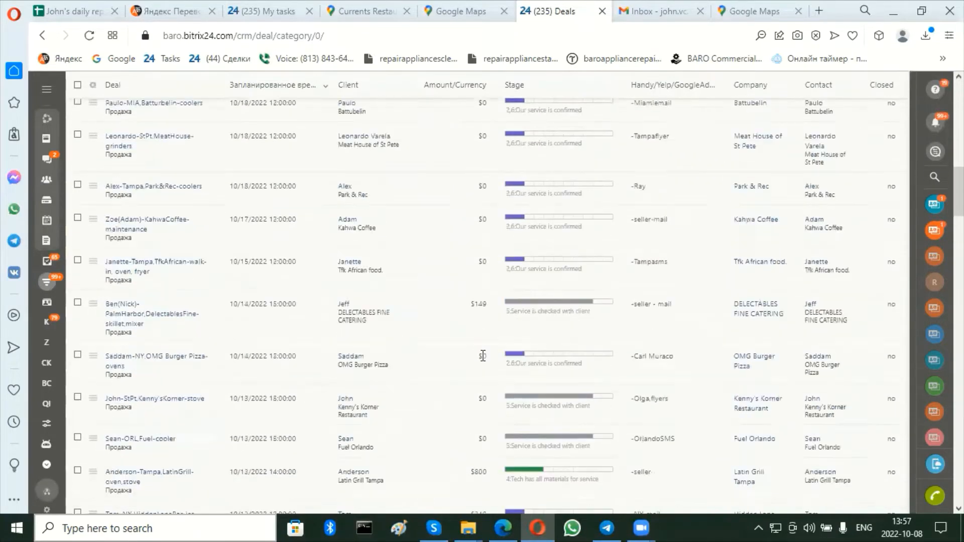
{"action": "scroll", "coordinate": [577, 235], "scroll_direction": "up", "scroll_amount": 2}
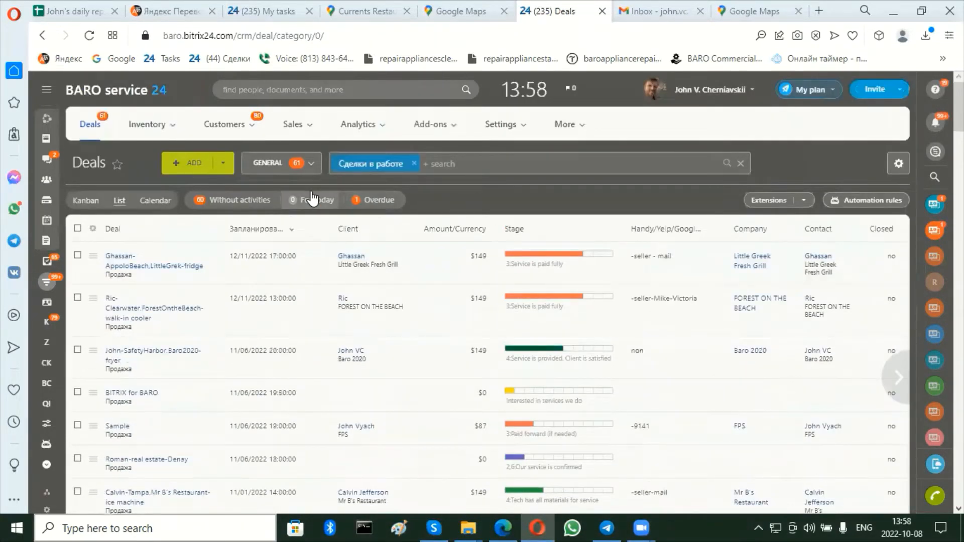
{"action": "left_click", "coordinate": [157, 207]}
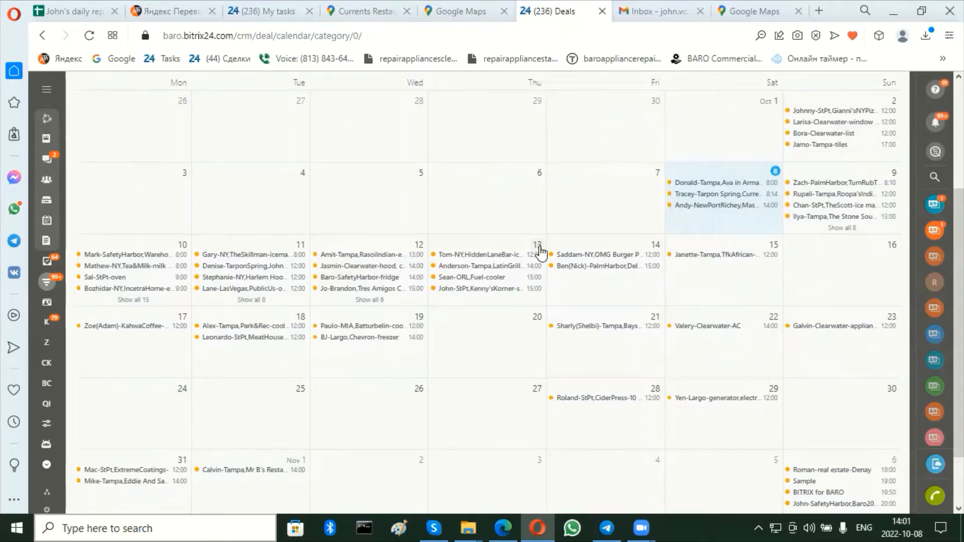
{"action": "scroll", "coordinate": [540, 252], "scroll_direction": "up", "scroll_amount": 2}
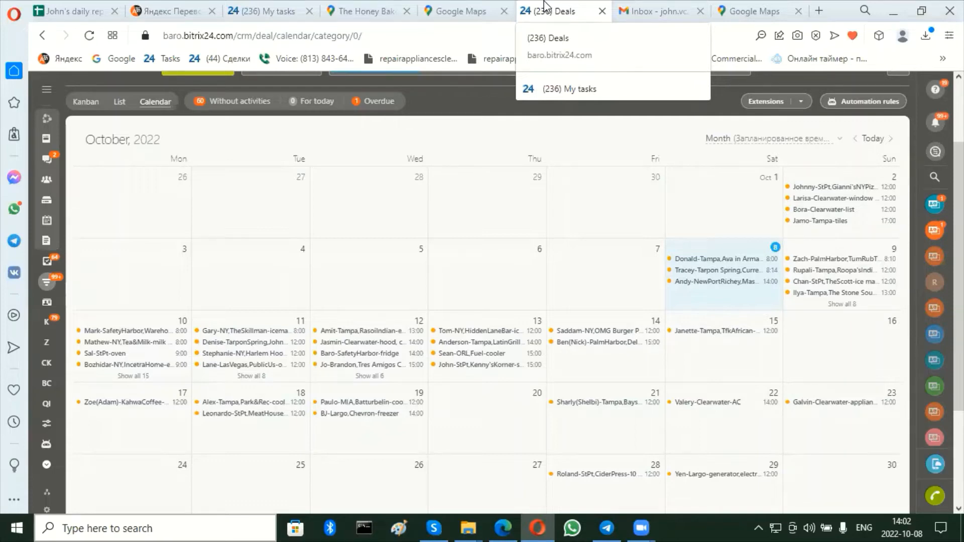
Switch to the Google Maps page of The Honey Baked Ham Company and survey the marked places around it and Tampa.
{"action": "left_click", "coordinate": [370, 7]}
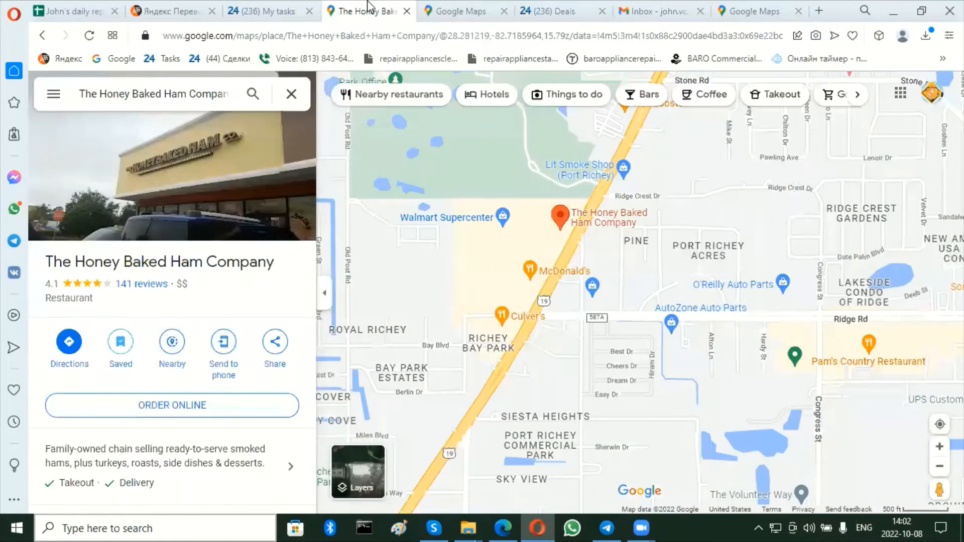
{"action": "scroll", "coordinate": [417, 258], "scroll_direction": "down", "scroll_amount": 2}
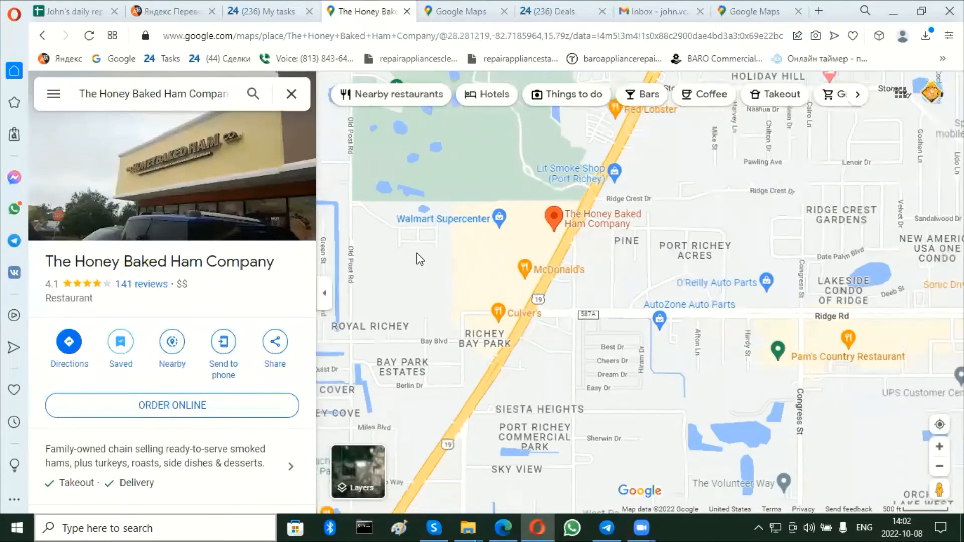
{"action": "scroll", "coordinate": [420, 260], "scroll_direction": "down", "scroll_amount": 4}
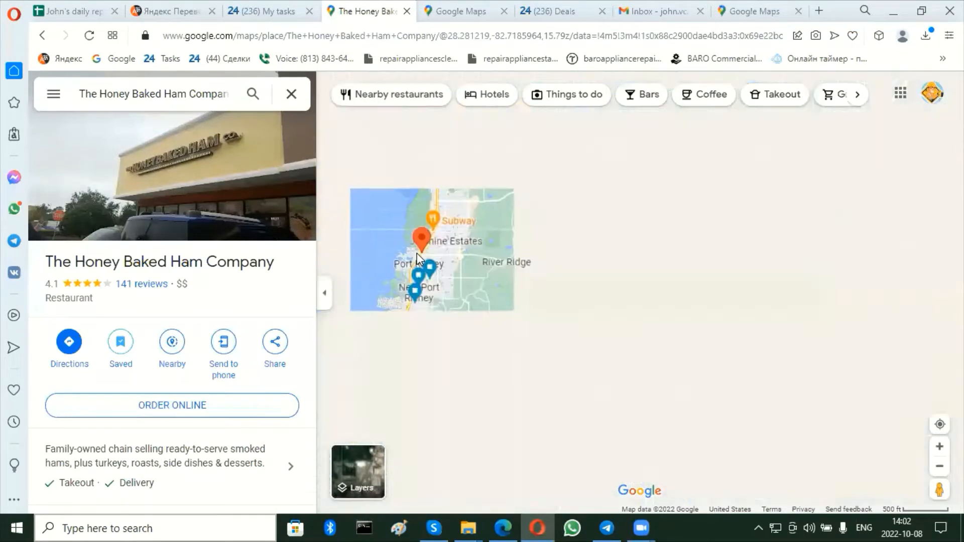
{"action": "scroll", "coordinate": [490, 361], "scroll_direction": "down", "scroll_amount": 4}
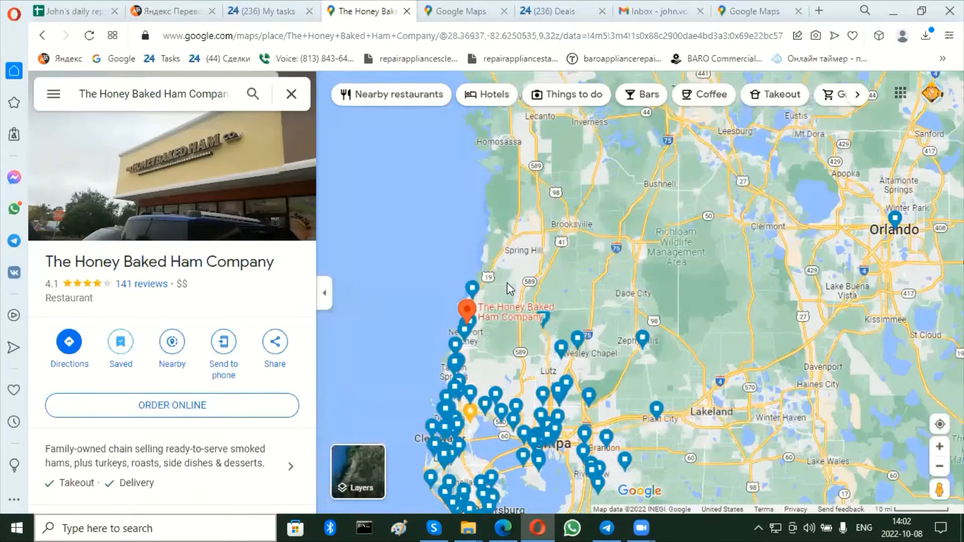
{"action": "left_click_drag", "start_coordinate": [507, 276], "coordinate": [505, 152]}
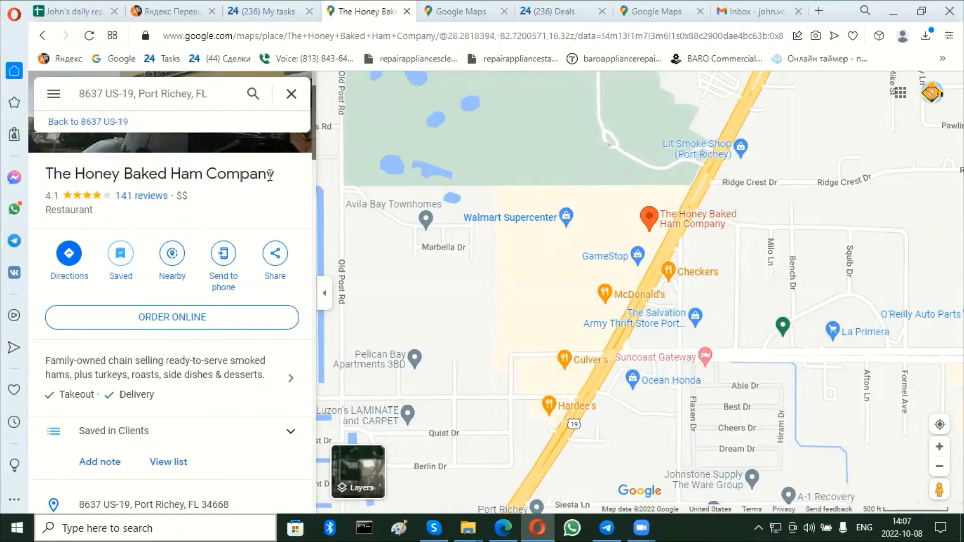
{"action": "scroll", "coordinate": [270, 175], "scroll_direction": "up", "scroll_amount": 2}
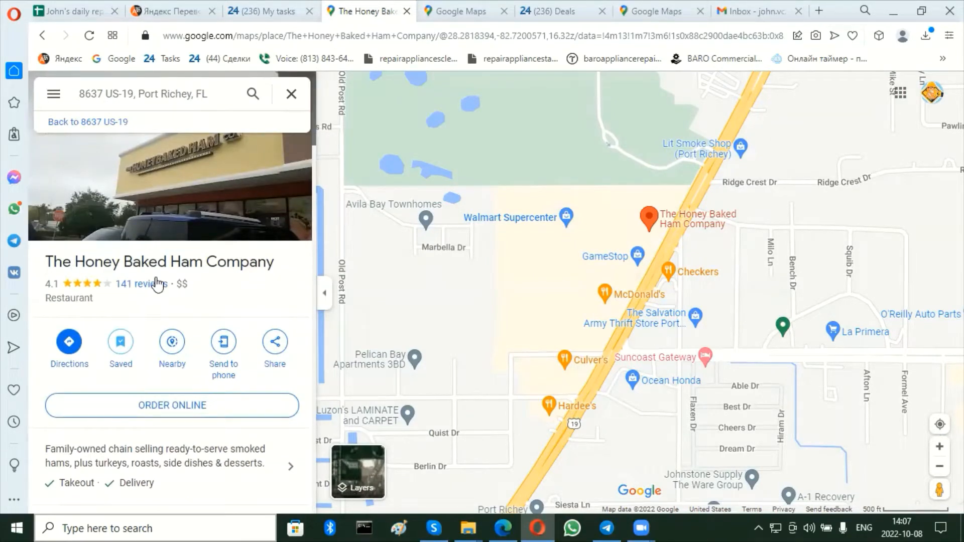
Return to the Bitrix24 deals, open a blank new deal form to review its fields, and close it without saving.
{"action": "left_click", "coordinate": [565, 7]}
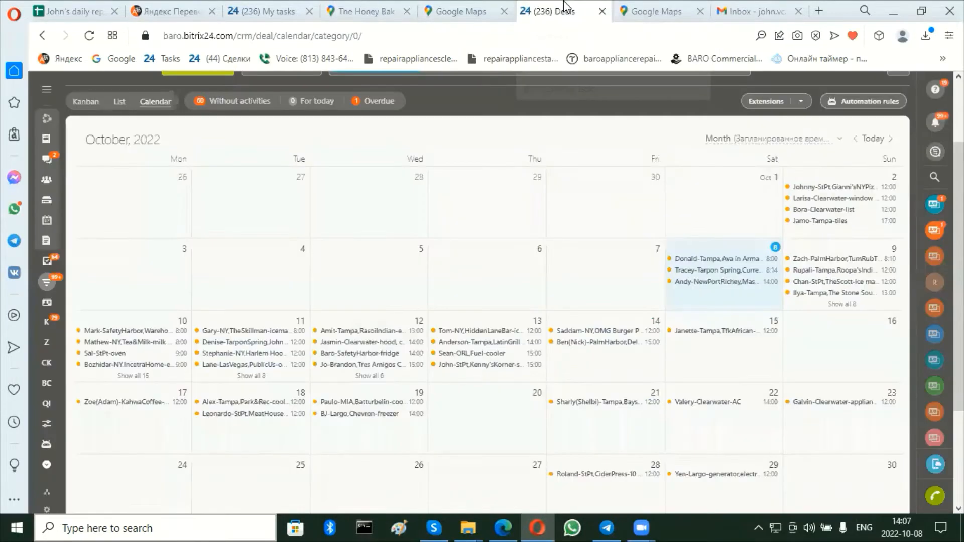
{"action": "scroll", "coordinate": [481, 215], "scroll_direction": "up", "scroll_amount": 2}
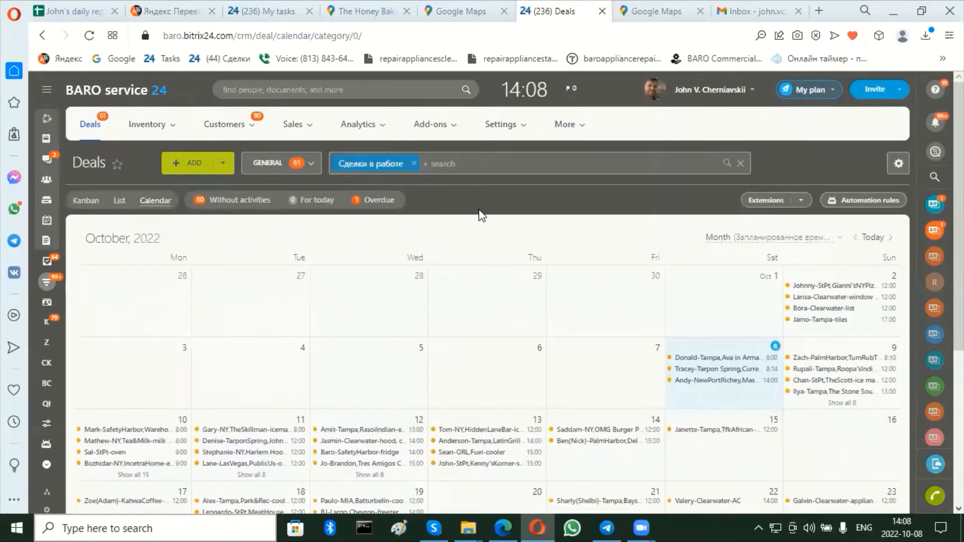
{"action": "left_click", "coordinate": [181, 168]}
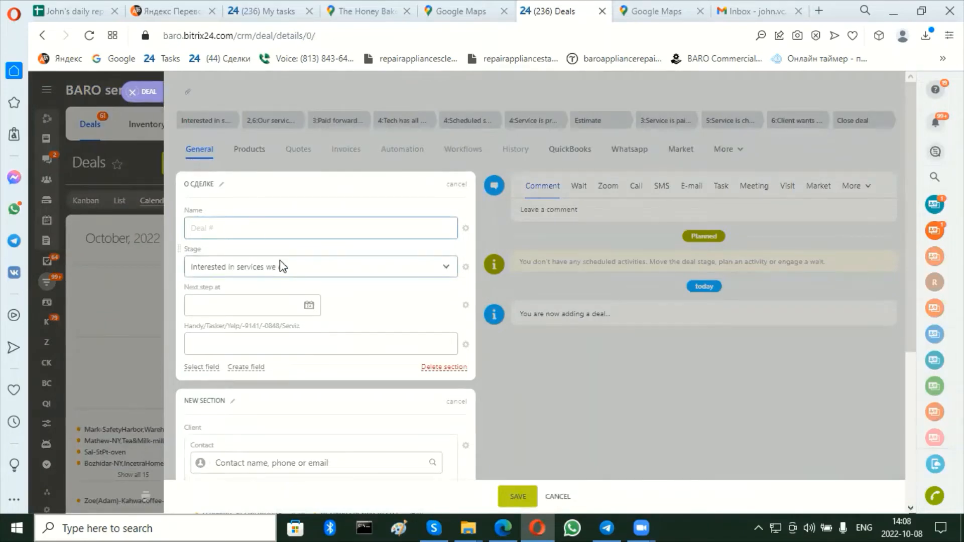
{"action": "scroll", "coordinate": [284, 266], "scroll_direction": "down", "scroll_amount": 1}
{"action": "scroll", "coordinate": [282, 266], "scroll_direction": "down", "scroll_amount": 5}
{"action": "scroll", "coordinate": [275, 256], "scroll_direction": "up", "scroll_amount": 6}
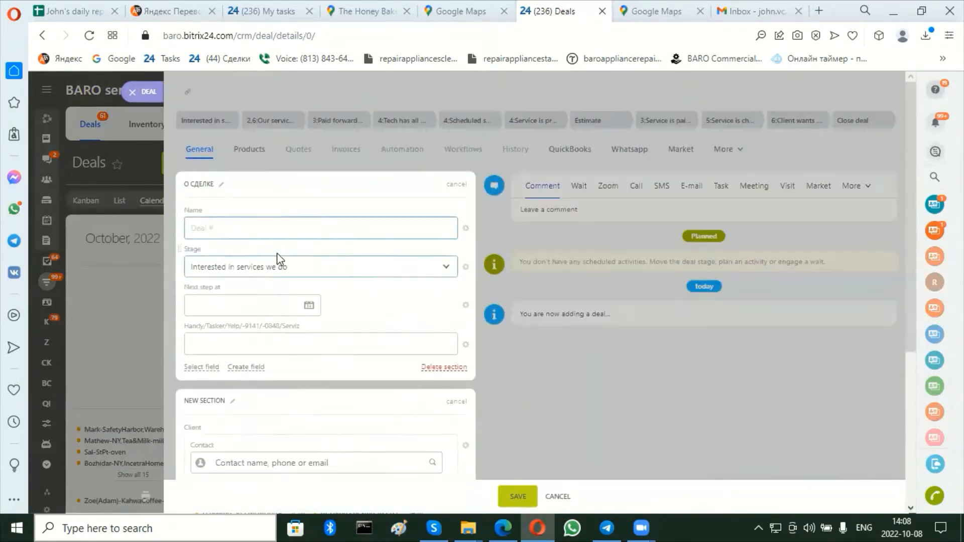
{"action": "left_click", "coordinate": [132, 94]}
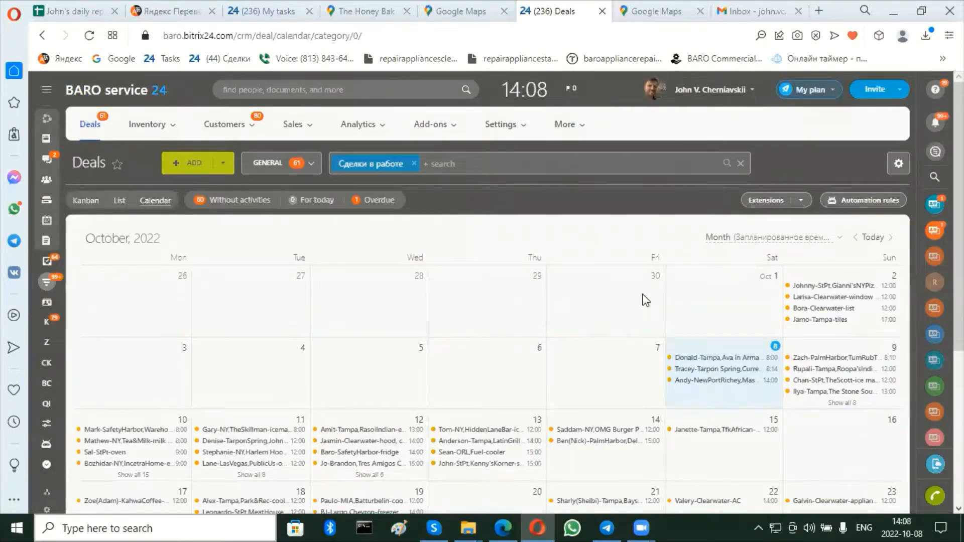
Open a new deal form from the October 8 cell of the calendar and close it without saving.
{"action": "scroll", "coordinate": [645, 300], "scroll_direction": "down", "scroll_amount": 2}
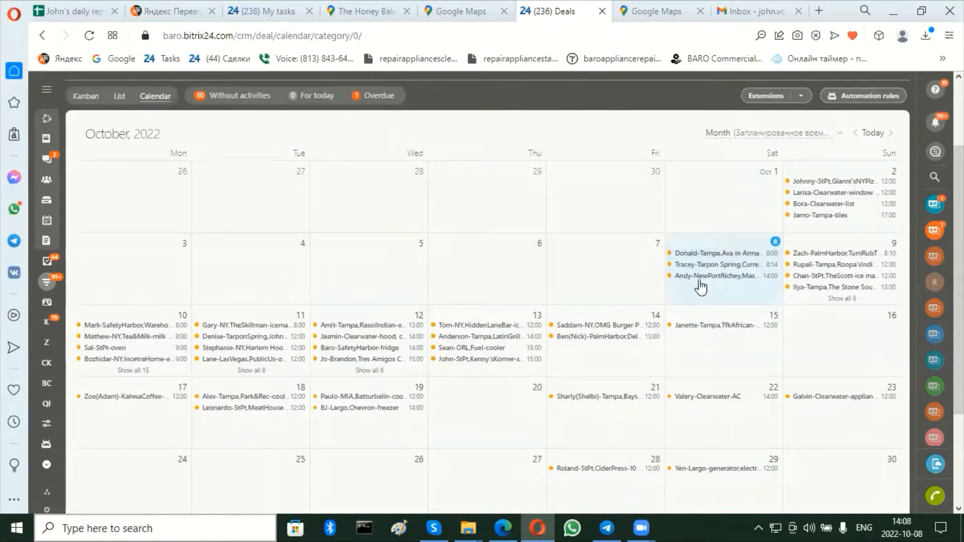
{"action": "left_click", "coordinate": [720, 240]}
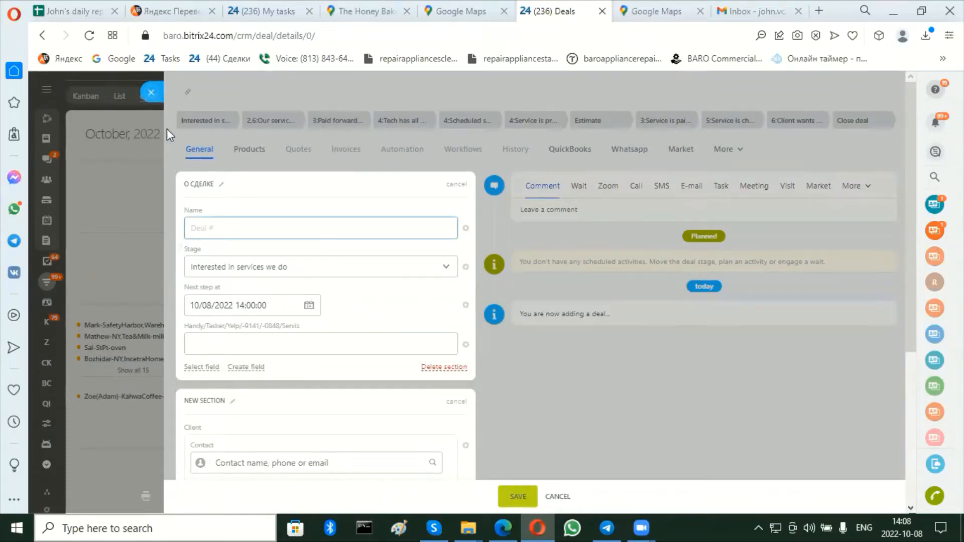
{"action": "left_click", "coordinate": [150, 91]}
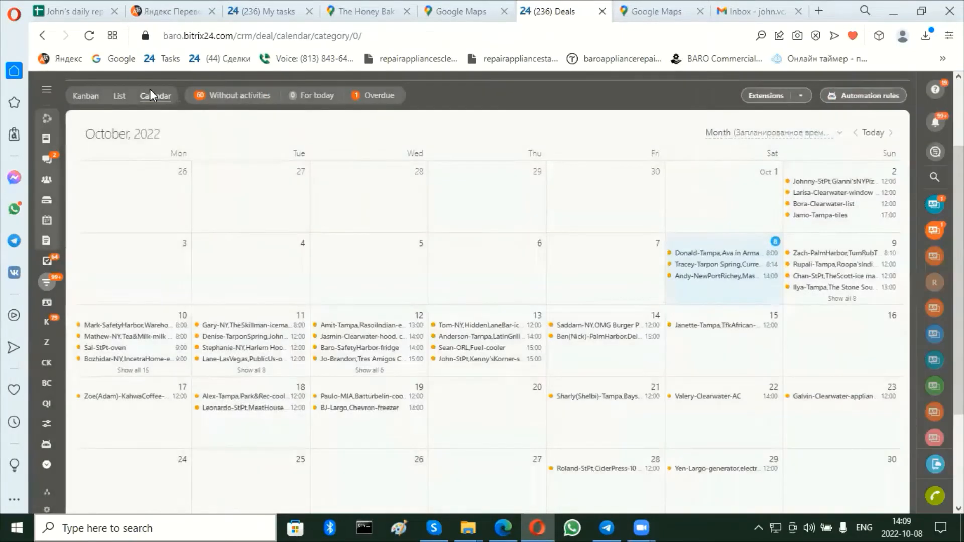
{"action": "scroll", "coordinate": [447, 152], "scroll_direction": "up", "scroll_amount": 3}
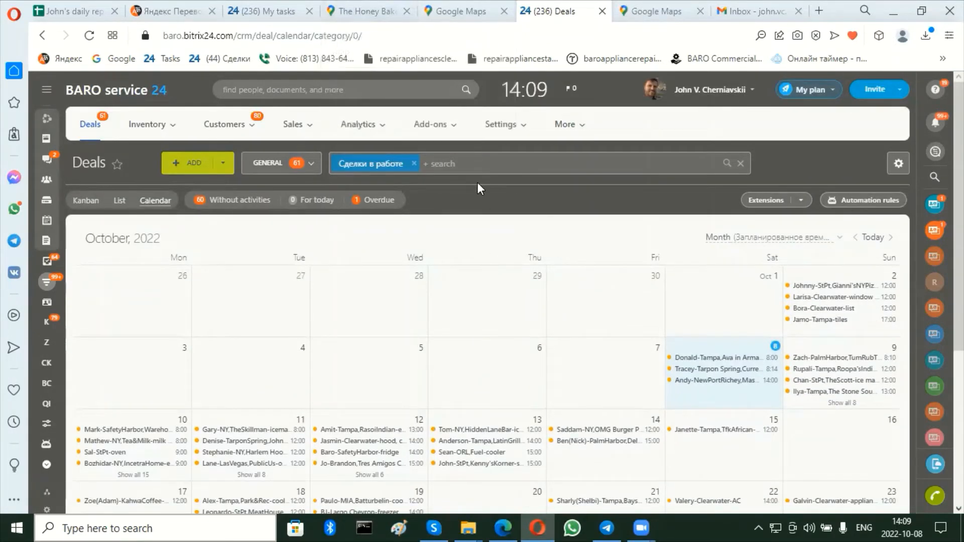
Copy the company name "The Honey Baked Ham Company" from Google Maps and search for it across Bitrix24.
{"action": "left_click", "coordinate": [374, 11]}
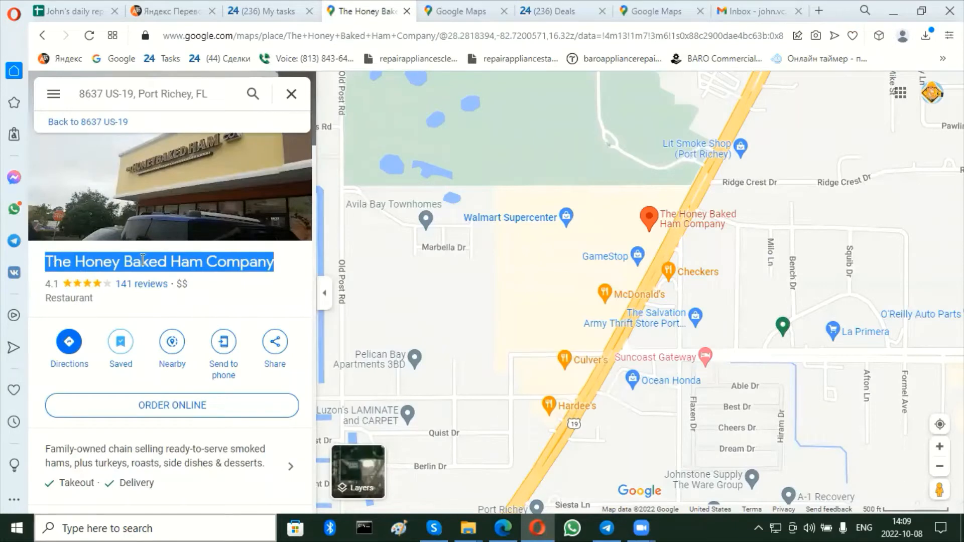
{"action": "left_click", "coordinate": [552, 6]}
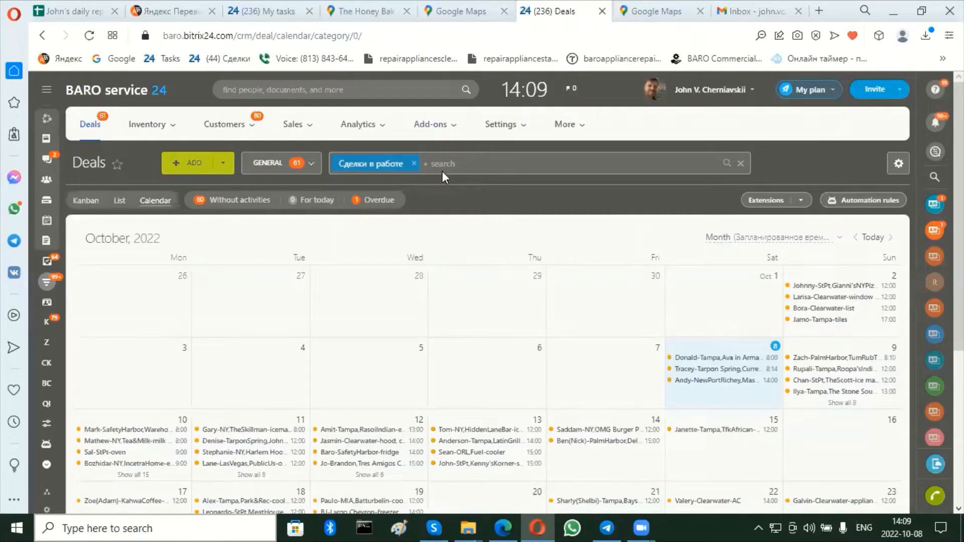
{"action": "left_click", "coordinate": [375, 92]}
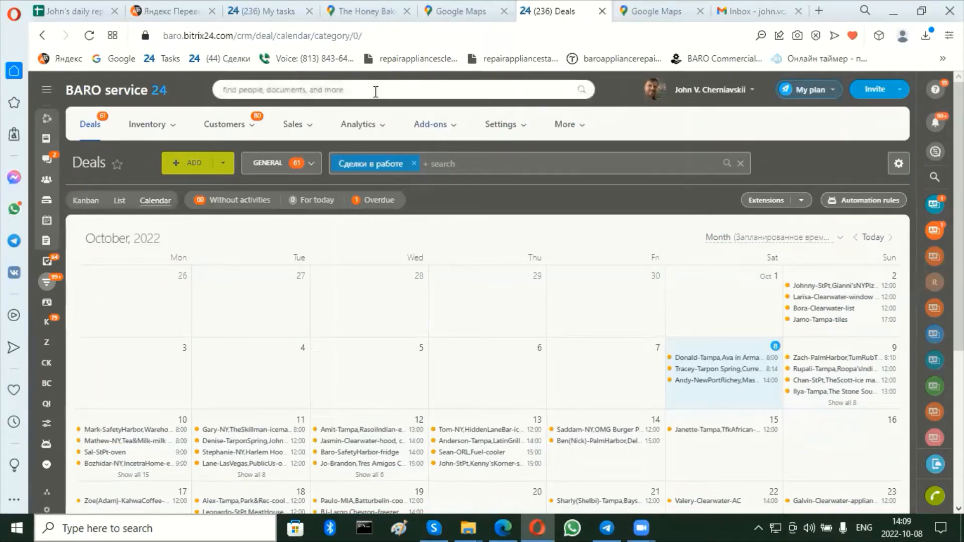
{"action": "type", "text": "The Honey Baked Ham Company"}
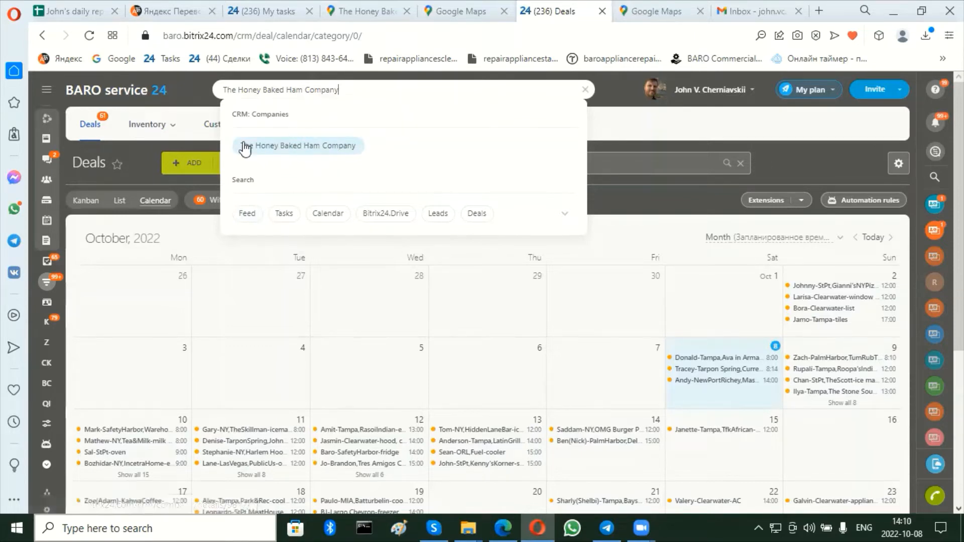
Open the existing company record for The Honey Baked Ham Company and review its address, contact, responsible person and activity history.
{"action": "left_click", "coordinate": [295, 149]}
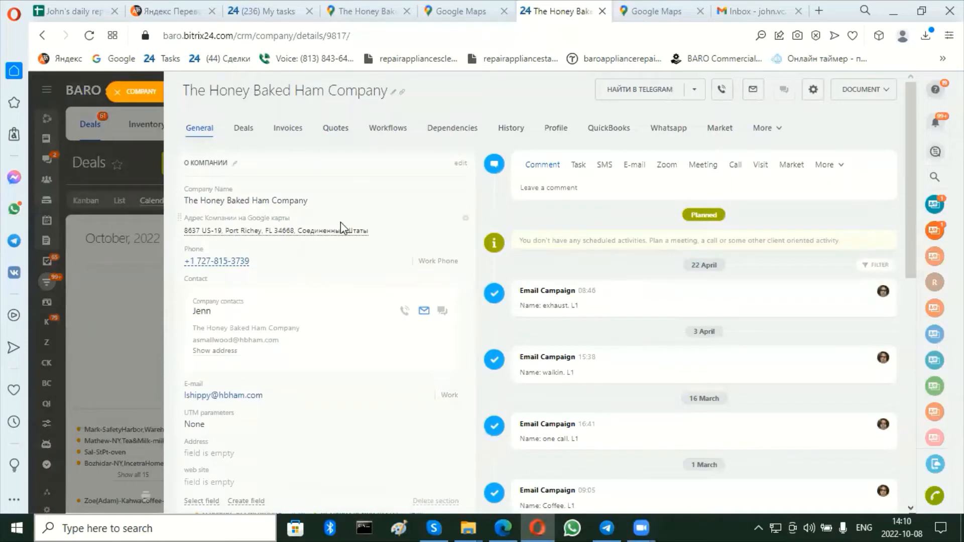
{"action": "scroll", "coordinate": [340, 222], "scroll_direction": "down", "scroll_amount": 10}
{"action": "scroll", "coordinate": [341, 222], "scroll_direction": "up", "scroll_amount": 6}
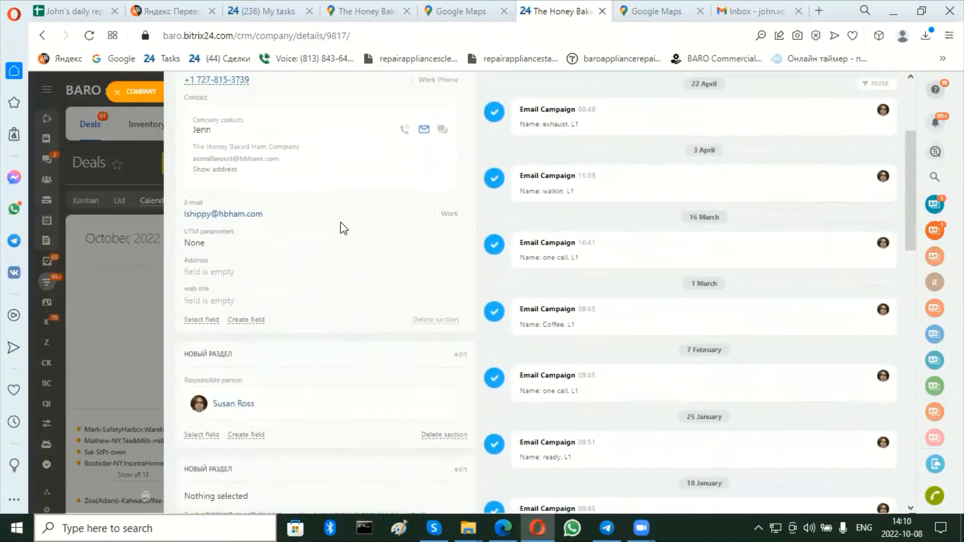
{"action": "scroll", "coordinate": [340, 222], "scroll_direction": "up", "scroll_amount": 2}
{"action": "scroll", "coordinate": [341, 222], "scroll_direction": "down", "scroll_amount": 5}
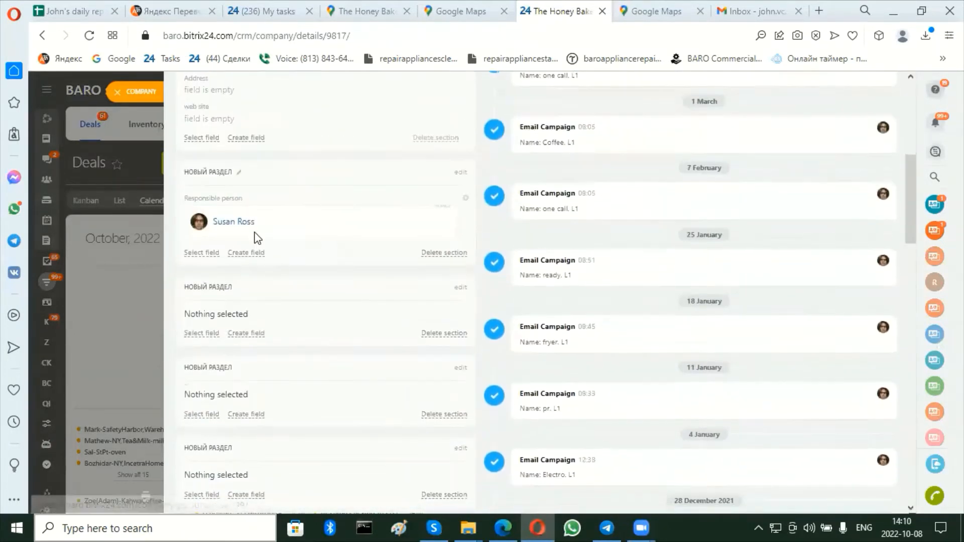
{"action": "scroll", "coordinate": [307, 190], "scroll_direction": "up", "scroll_amount": 5}
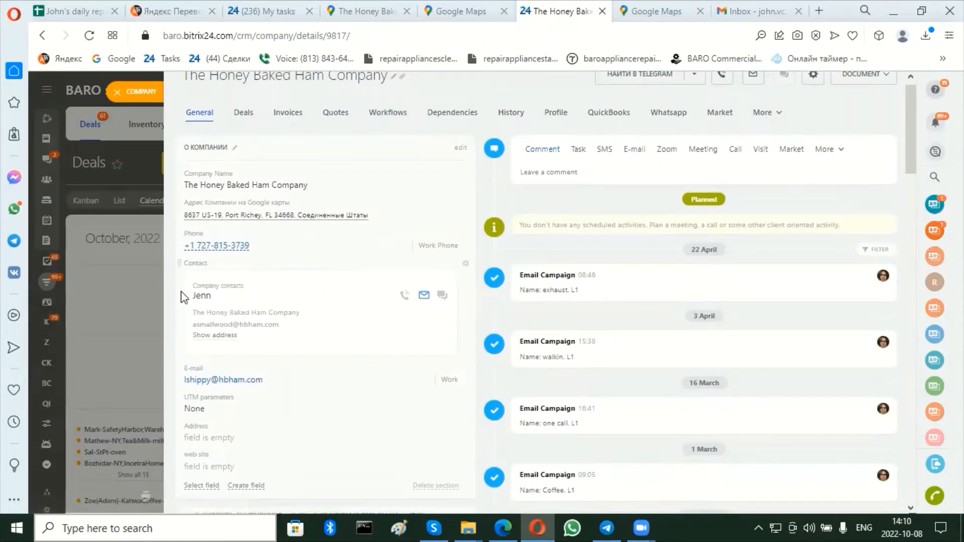
Open a new deal form from the company's deals list, close everything without saving, and clear the global search.
{"action": "left_click", "coordinate": [242, 116]}
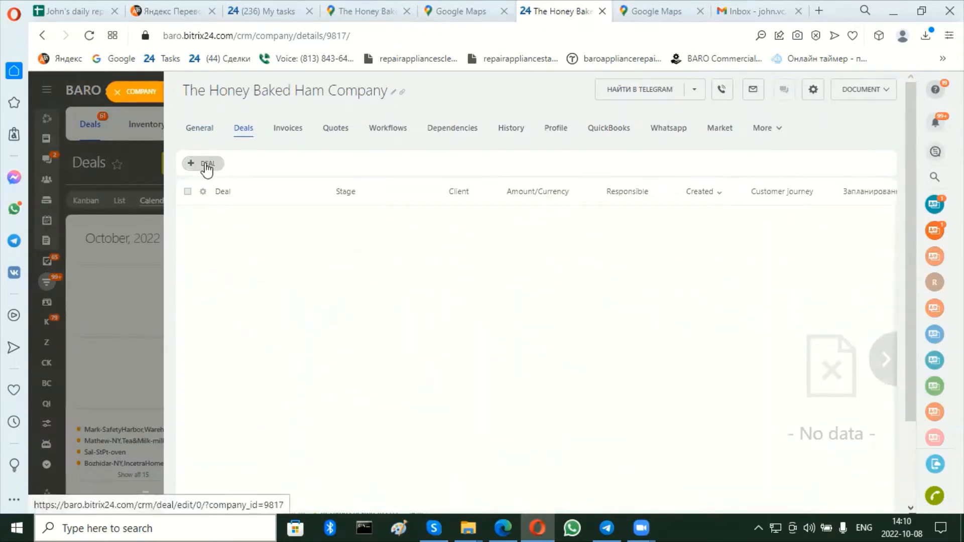
{"action": "left_click", "coordinate": [206, 165]}
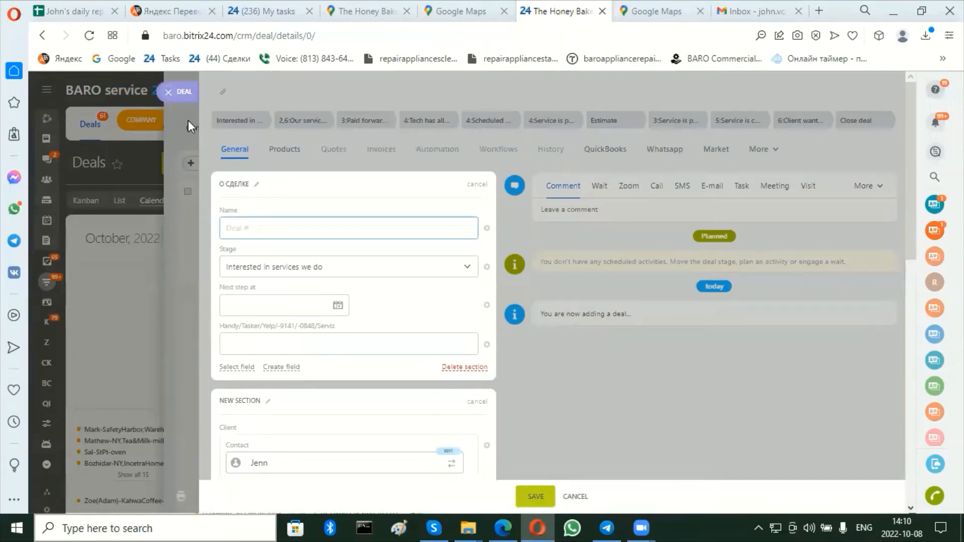
{"action": "left_click", "coordinate": [169, 94]}
{"action": "left_click", "coordinate": [121, 93]}
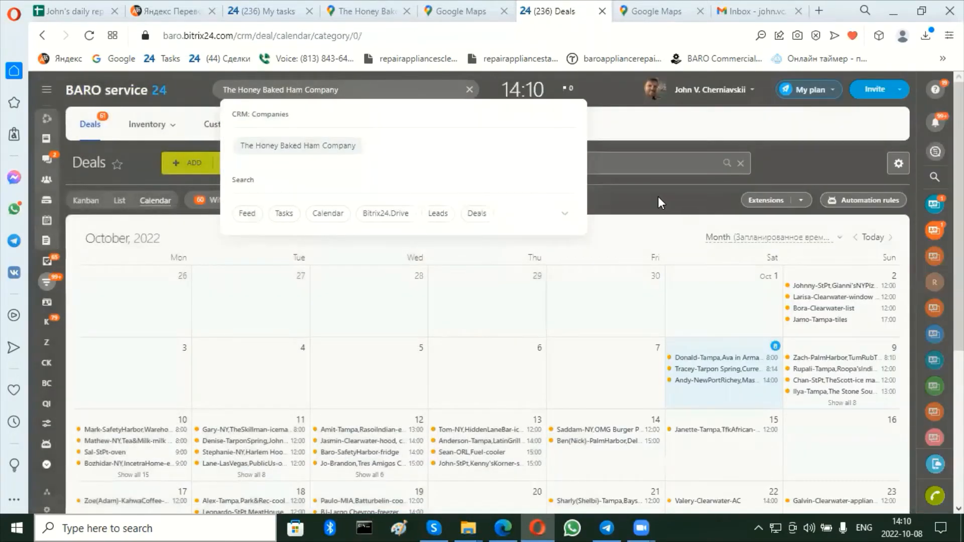
{"action": "left_click", "coordinate": [658, 197]}
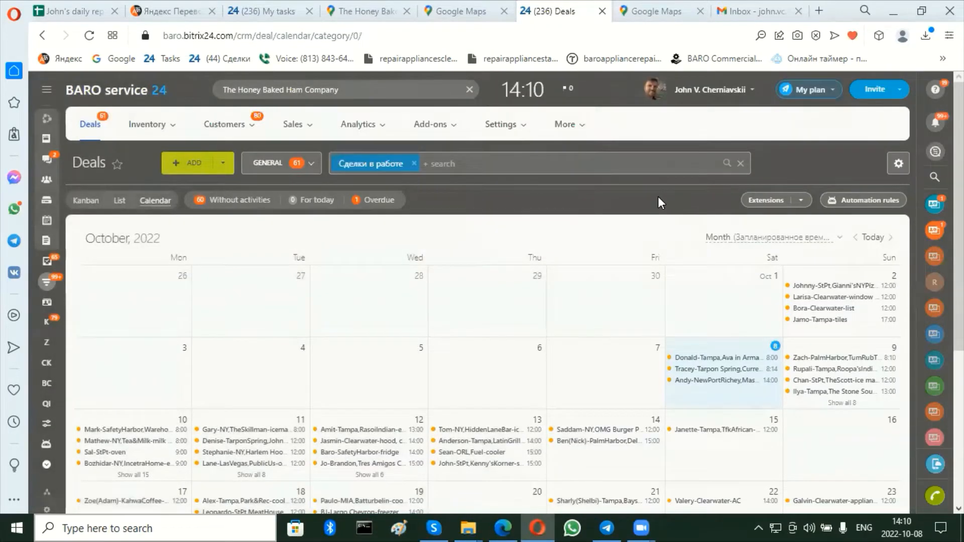
{"action": "left_click", "coordinate": [470, 90]}
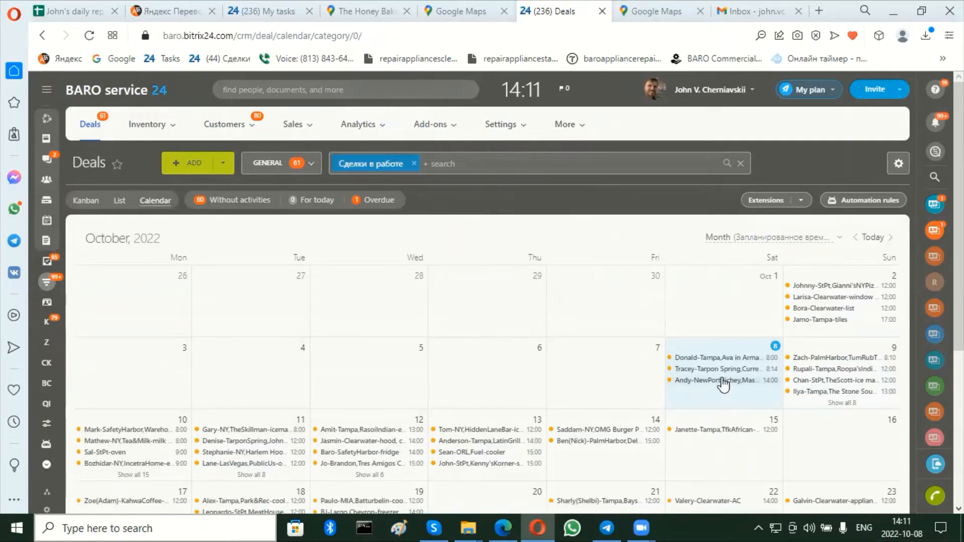
Reopen The Honey Baked Ham Company record from the search suggestions, check its deals list, and close the record.
{"action": "left_click", "coordinate": [370, 92]}
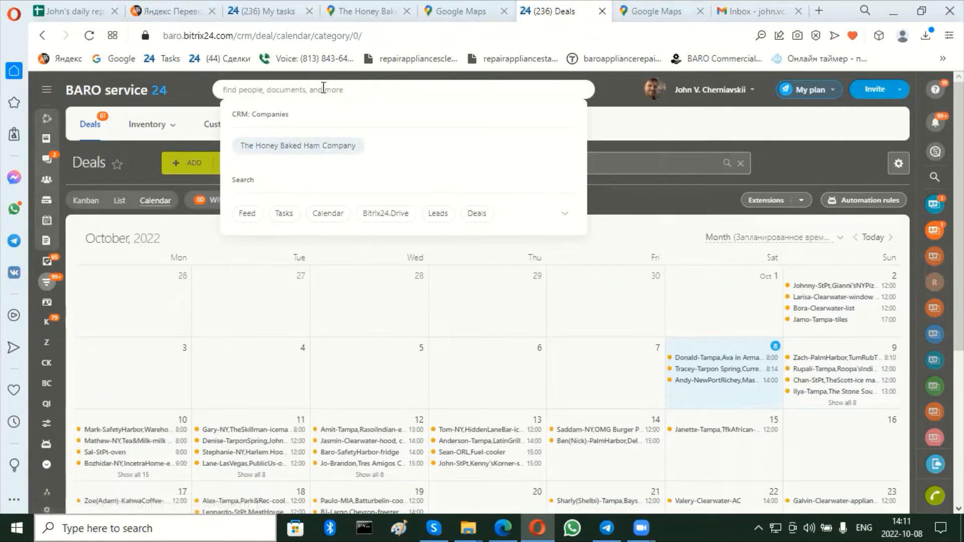
{"action": "left_click", "coordinate": [297, 146]}
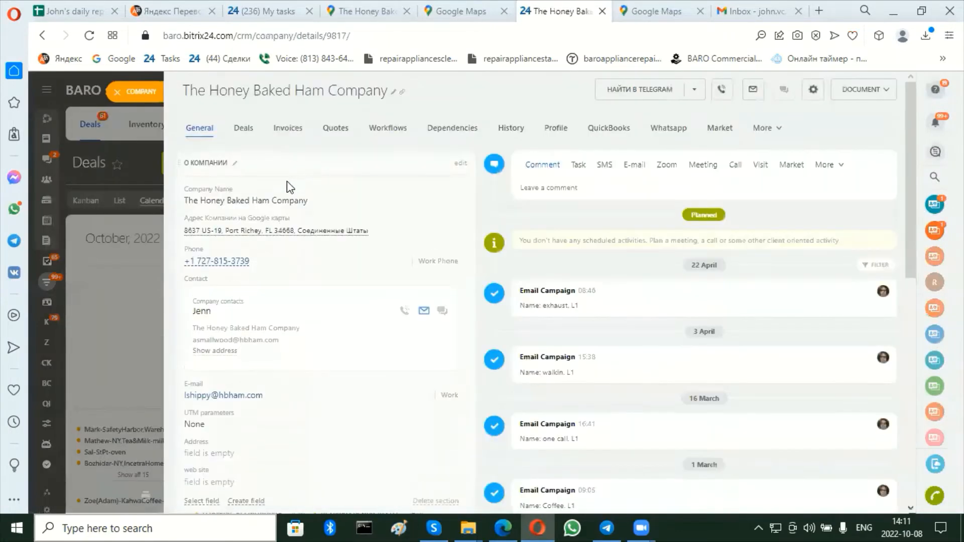
{"action": "left_click", "coordinate": [244, 131]}
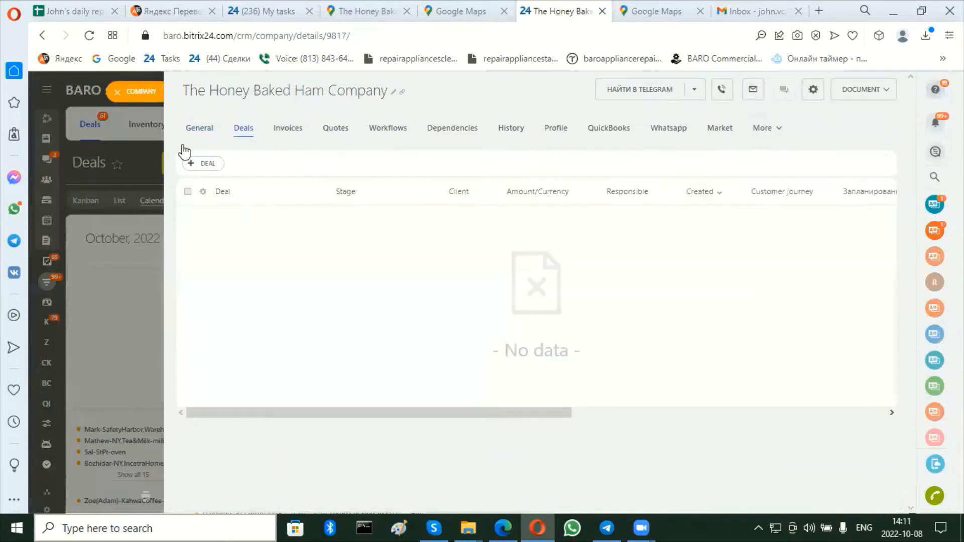
{"action": "left_click", "coordinate": [116, 95]}
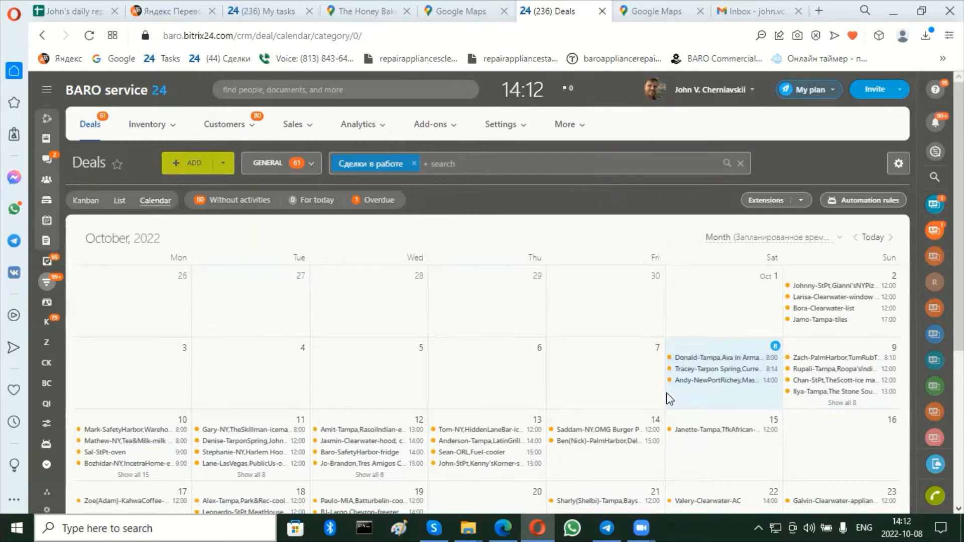
Open a new deal form from the October 8 calendar cell and begin its name with the customer's first name plus "-PortRichey,".
{"action": "left_click", "coordinate": [728, 344]}
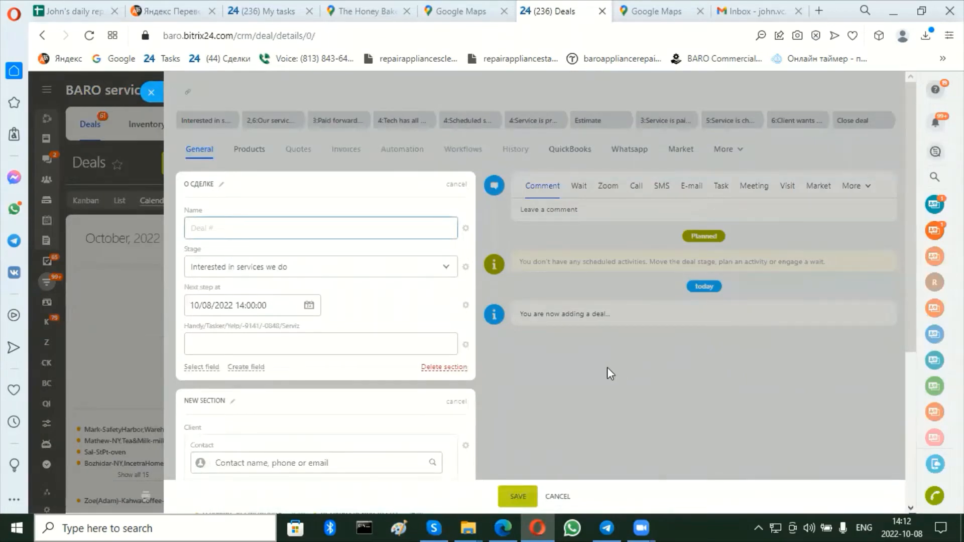
{"action": "scroll", "coordinate": [607, 367], "scroll_direction": "down", "scroll_amount": 3}
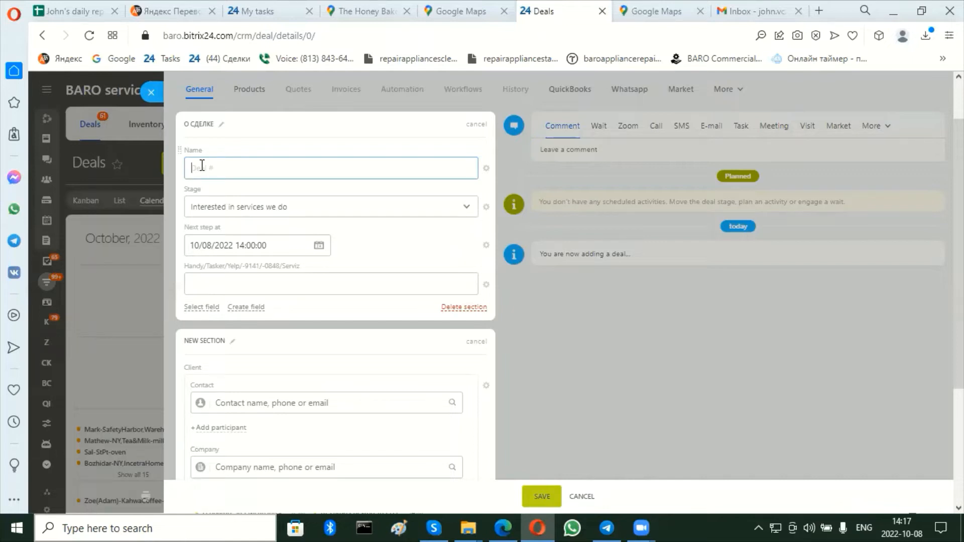
{"action": "type", "text": "PHilip-"}
{"action": "type", "text": "PO"}
{"action": "key", "text": "BackSpace"}
{"action": "type", "text": "ortRichey"}
{"action": "key", "text": "Left"}
{"action": "key", "text": "Left"}
{"action": "key", "text": "Left"}
{"action": "key", "text": "Left"}
{"action": "key", "text": "Left"}
{"action": "key", "text": "Left"}
{"action": "key", "text": "End"}
{"action": "key", "text": "shift+Left"}
{"action": "key", "text": "shift+Left"}
{"action": "key", "text": "shift+Left"}
{"action": "key", "text": "shift+Left"}
{"action": "key", "text": "shift+Left"}
{"action": "key", "text": "shift+Left"}
{"action": "key", "text": "shift+Left"}
{"action": "key", "text": "shift+Left"}
{"action": "key", "text": "shift+Left"}
{"action": "key", "text": "shift+Left"}
{"action": "key", "text": "shift+Left"}
{"action": "key", "text": "shift+Left"}
{"action": "key", "text": "shift+Left"}
{"action": "key", "text": "shift+Left"}
{"action": "key", "text": "shift+Left"}
{"action": "key", "text": "shift+Left"}
{"action": "key", "text": "shift+Left"}
{"action": "key", "text": "shift+Left"}
{"action": "key", "text": "Left"}
{"action": "key", "text": "Right"}
{"action": "key", "text": "Right"}
{"action": "key", "text": "Right"}
{"action": "key", "text": "Right"}
{"action": "key", "text": "Right"}
{"action": "key", "text": "Right"}
{"action": "key", "text": "Right"}
{"action": "key", "text": "Right"}
{"action": "key", "text": "Right"}
{"action": "key", "text": "Right"}
{"action": "key", "text": "Right"}
{"action": "key", "text": "Right"}
{"action": "key", "text": "BackSpace"}
{"action": "key", "text": "End"}
{"action": "type", "text": "-"}
{"action": "key", "text": "BackSpace"}
{"action": "type", "text": ","}
Switch to the Google Maps page and copy the "The Honey Baked" part of the company name.
{"action": "left_click", "coordinate": [363, 4]}
{"action": "triple_click", "coordinate": [87, 258]}
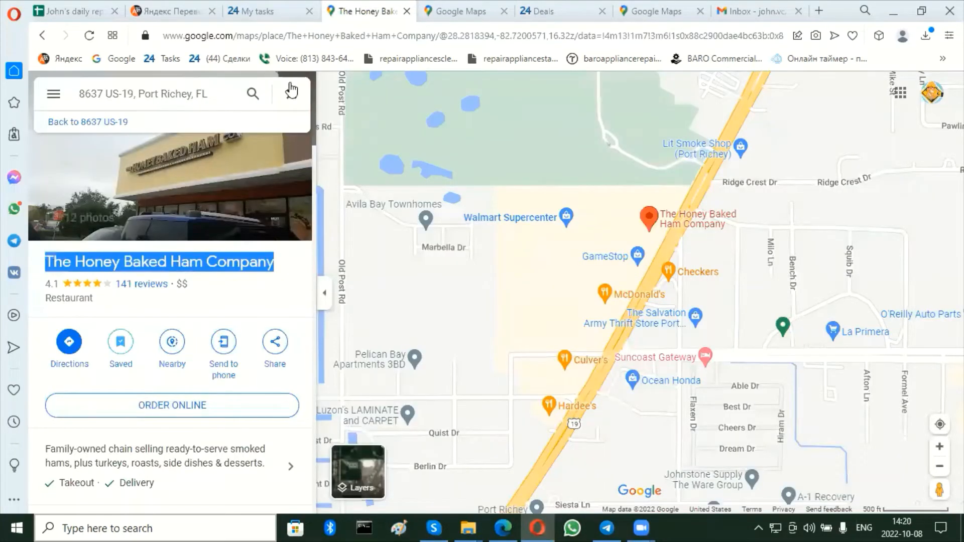
{"action": "left_click", "coordinate": [53, 263]}
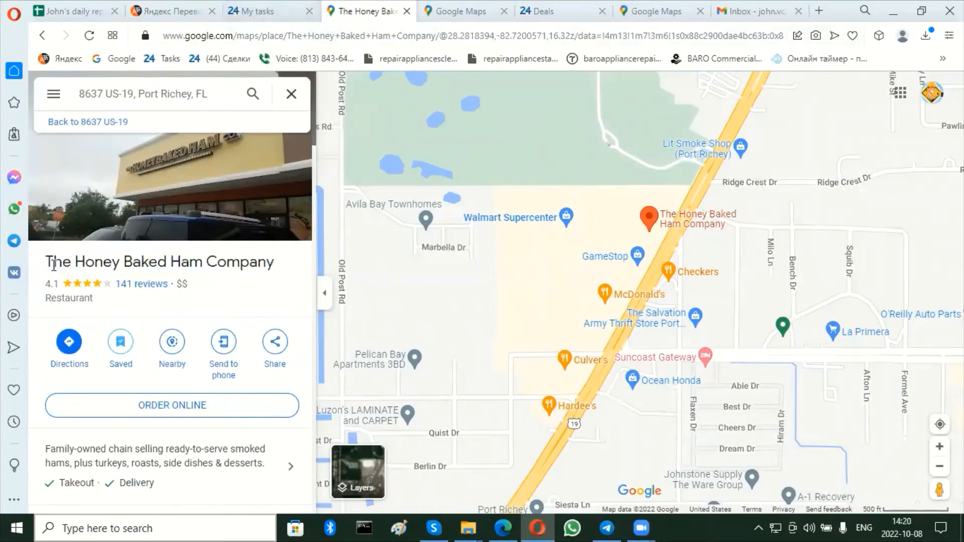
{"action": "left_click_drag", "start_coordinate": [46, 260], "coordinate": [169, 262]}
{"action": "key", "text": "ctrl+c"}
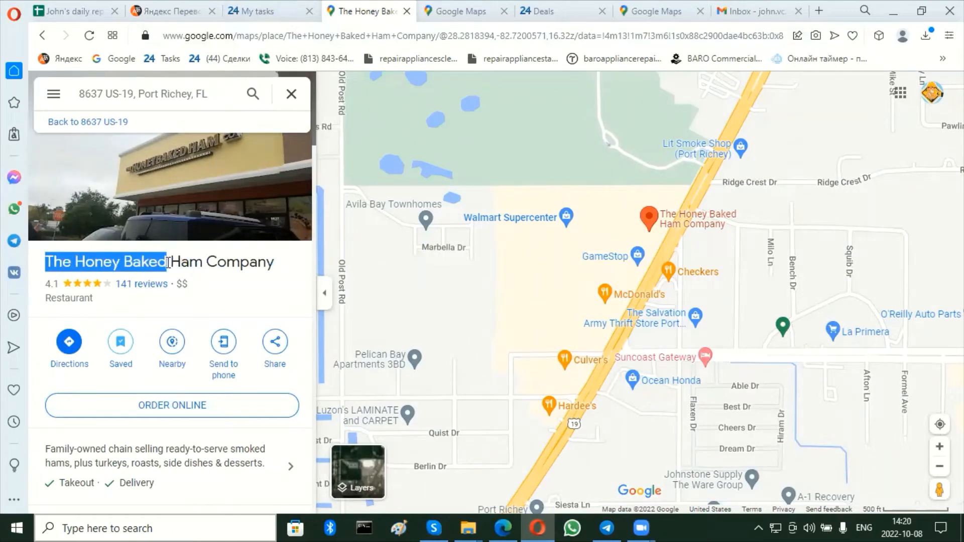
Return to the Bitrix24 deal form and add the copied company name without spaces as "TheHoneyBaked-" to the deal name.
{"action": "left_click", "coordinate": [540, 7]}
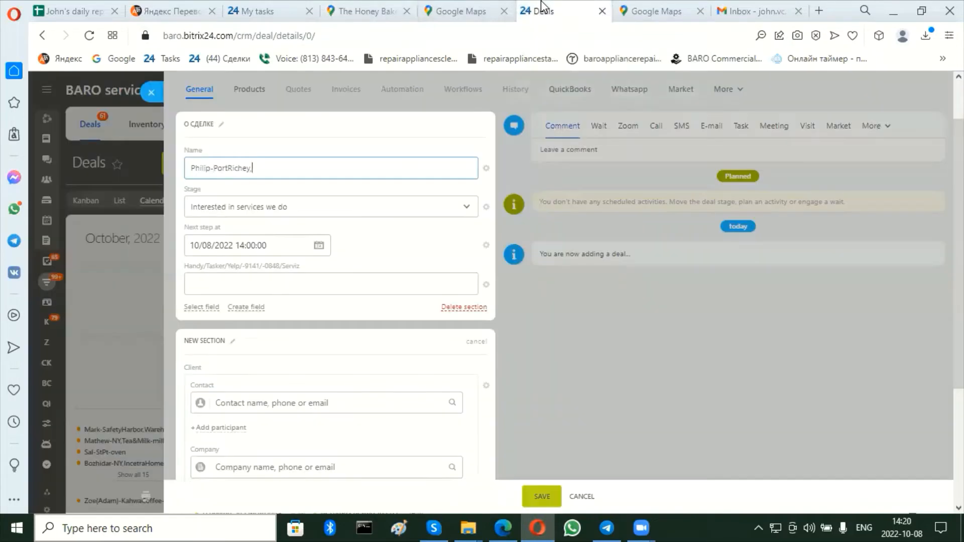
{"action": "key", "text": "ctrl+v"}
{"action": "key", "text": "BackSpace"}
{"action": "key", "text": "Left"}
{"action": "key", "text": "Left"}
{"action": "key", "text": "Left"}
{"action": "key", "text": "Left"}
{"action": "key", "text": "Left"}
{"action": "key", "text": "BackSpace"}
{"action": "key", "text": "End"}
{"action": "type", "text": "-"}
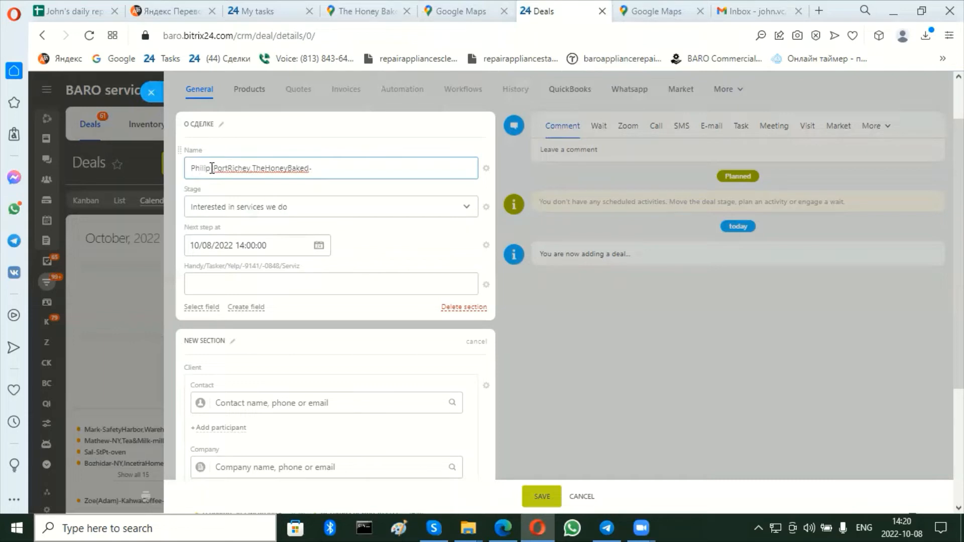
Complete the deal name by adding "walk-in freezer" after the company name.
{"action": "left_click_drag", "start_coordinate": [214, 170], "coordinate": [309, 169]}
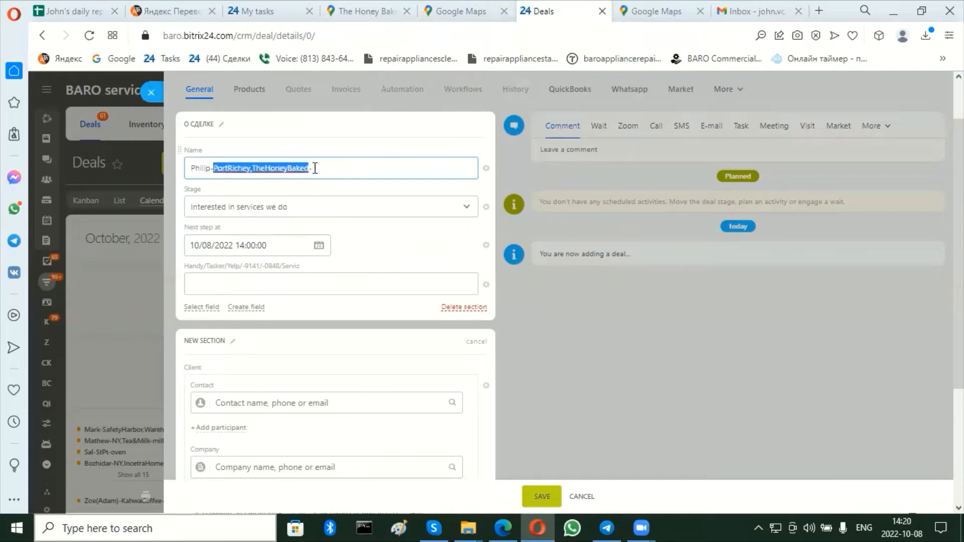
{"action": "left_click", "coordinate": [314, 168]}
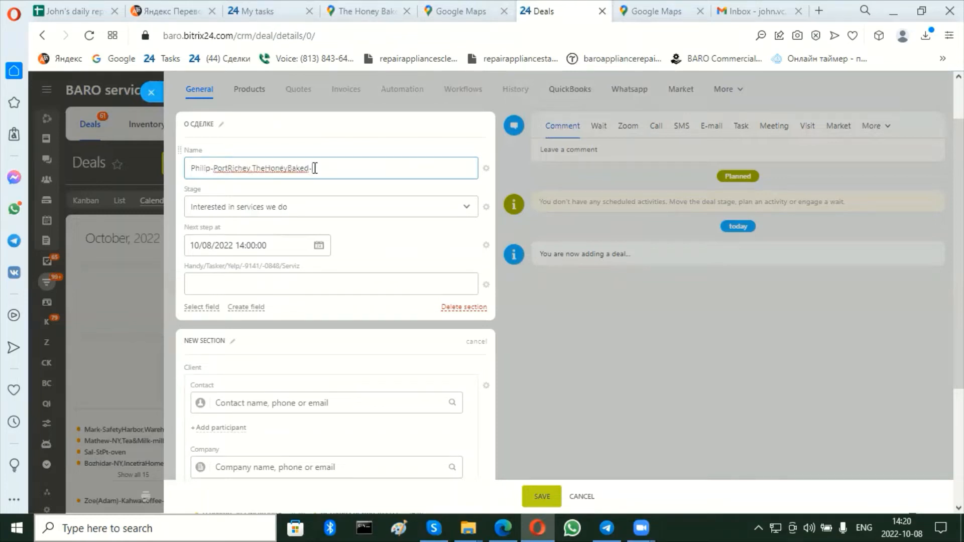
{"action": "type", "text": "Walk"}
{"action": "type", "text": "-in c"}
{"action": "key", "text": "BackSpace"}
{"action": "type", "text": "freeze"}
{"action": "type", "text": "r"}
{"action": "type", "text": ","}
{"action": "type", "text": " gn"}
{"action": "type", "text": "n"}
{"action": "key", "text": "BackSpace"}
{"action": "key", "text": "BackSpace"}
{"action": "key", "text": "BackSpace"}
{"action": "key", "text": "BackSpace"}
{"action": "key", "text": "BackSpace"}
{"action": "key", "text": "BackSpace"}
{"action": "key", "text": "BackSpace"}
Choose the stage "4:Service is provided. Client is satisfied" and try to change the Next step at hour to 08.
{"action": "left_click", "coordinate": [312, 210]}
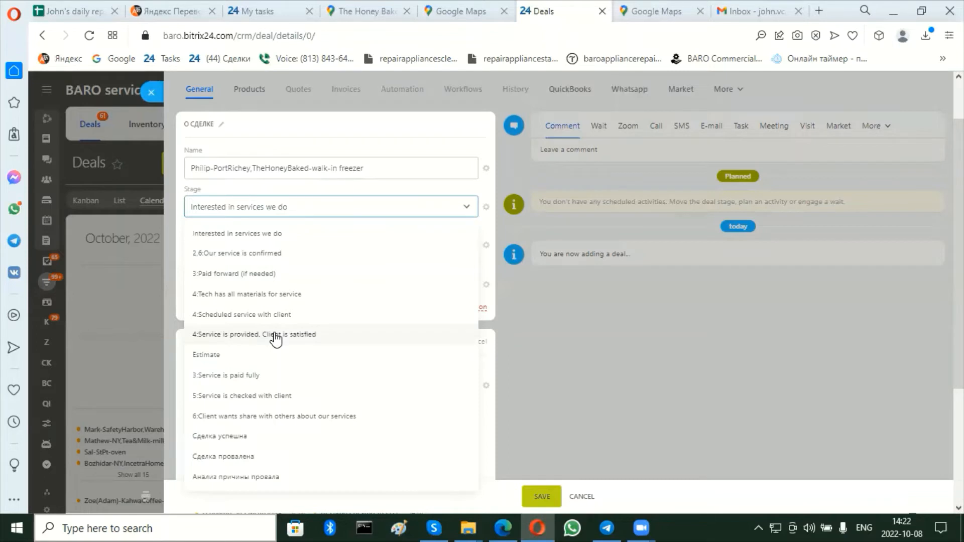
{"action": "left_click", "coordinate": [275, 335]}
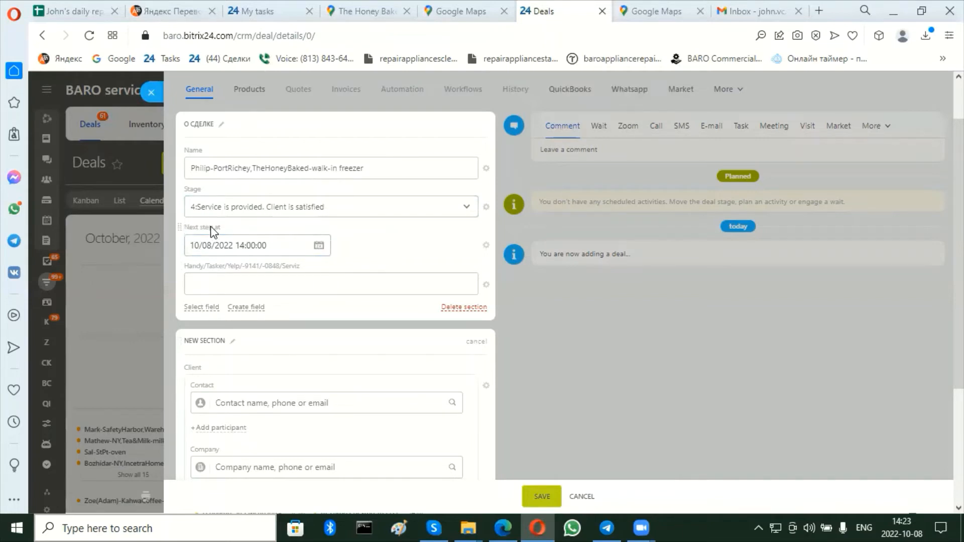
{"action": "left_click", "coordinate": [321, 245]}
{"action": "left_click", "coordinate": [322, 245]}
{"action": "left_click", "coordinate": [319, 245]}
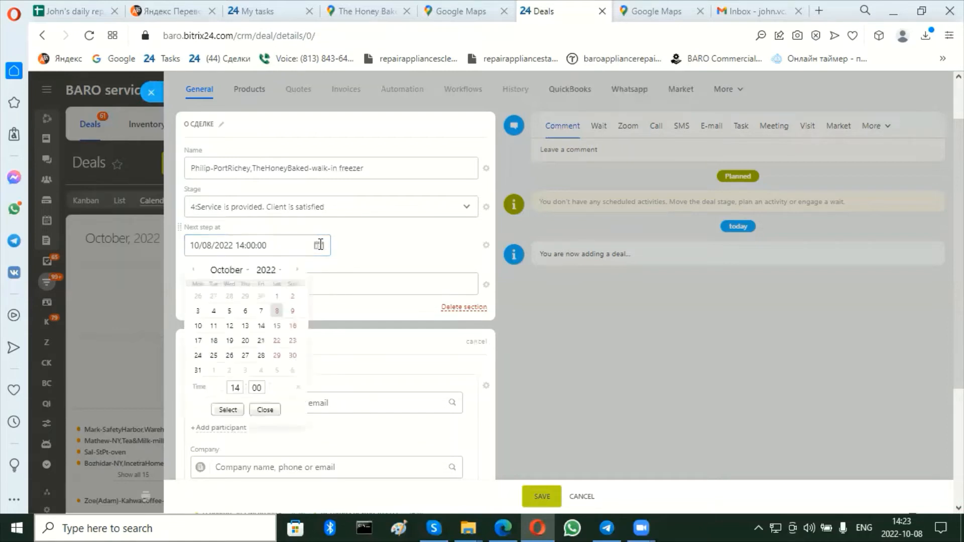
{"action": "double_click", "coordinate": [240, 388]}
{"action": "type", "text": "08"}
{"action": "double_click", "coordinate": [263, 388]}
{"action": "left_click", "coordinate": [238, 388]}
{"action": "left_click_drag", "start_coordinate": [238, 388], "coordinate": [229, 391]}
Change the stage to "2,6:Our service is confirmed" and try an hour of 02 for Next step at.
{"action": "left_click", "coordinate": [358, 207]}
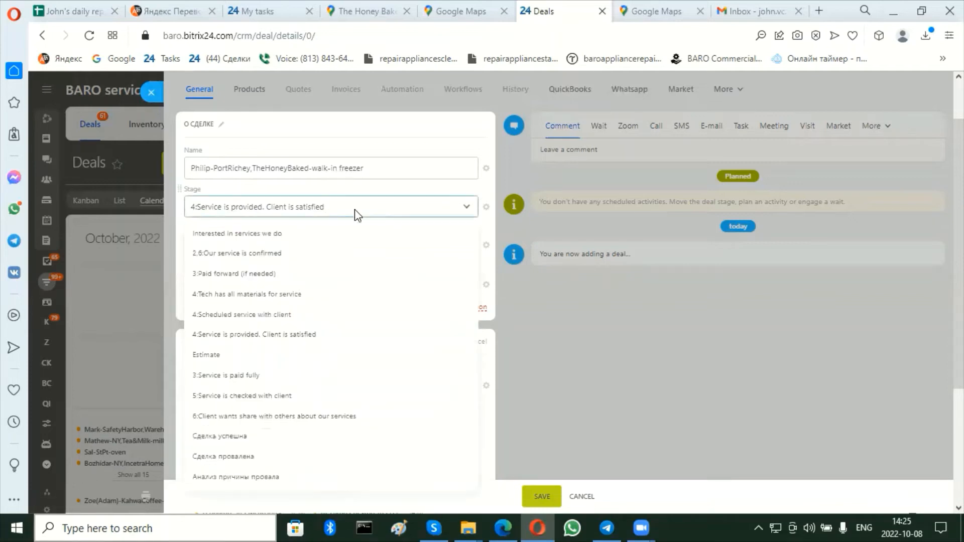
{"action": "left_click", "coordinate": [214, 258]}
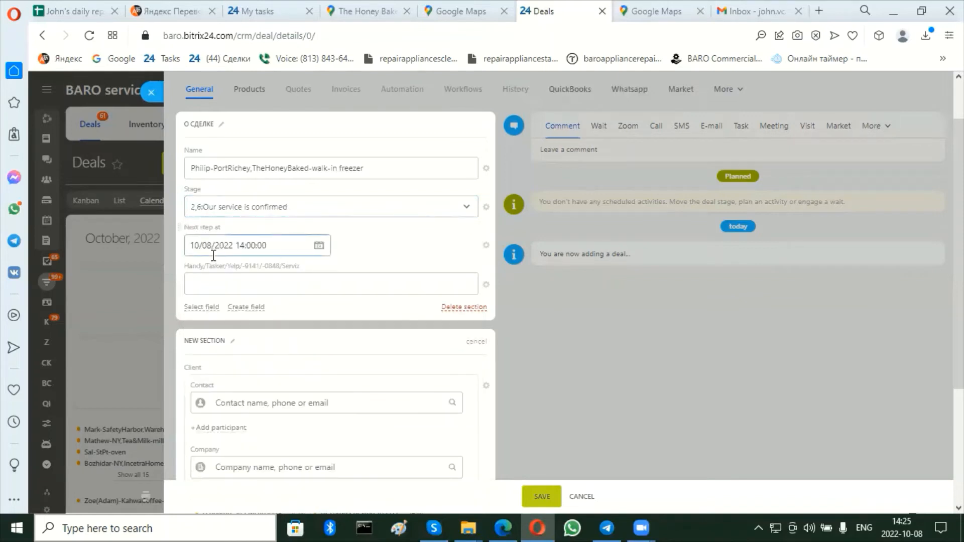
{"action": "left_click", "coordinate": [319, 245]}
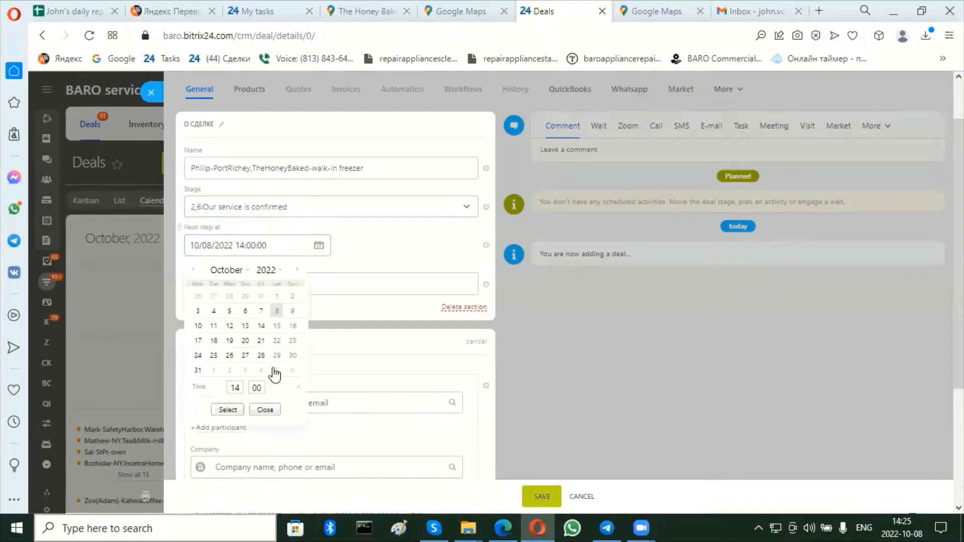
{"action": "left_click", "coordinate": [234, 390]}
{"action": "type", "text": "02"}
{"action": "key", "text": "BackSpace"}
{"action": "type", "text": "2"}
{"action": "left_click", "coordinate": [319, 246]}
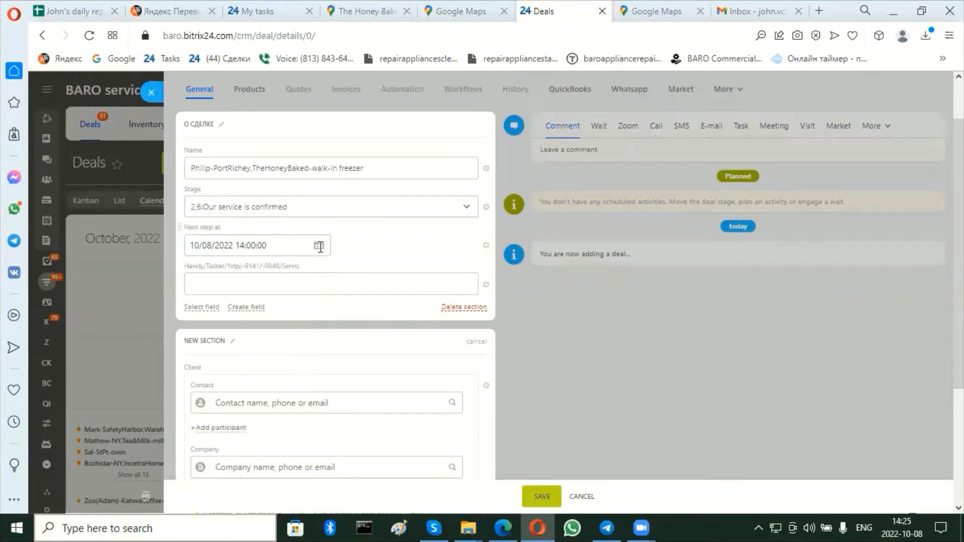
Set the stage to "4:Service is provided. Client is satisfied" and the Next step at time to 08:00 on 10/08/2022.
{"action": "left_click", "coordinate": [415, 213]}
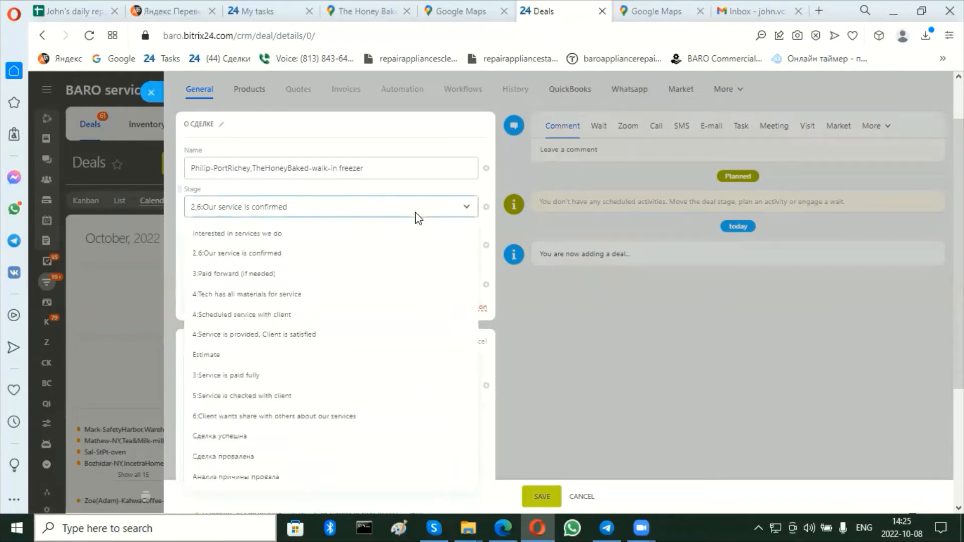
{"action": "left_click", "coordinate": [303, 335]}
{"action": "left_click", "coordinate": [320, 246]}
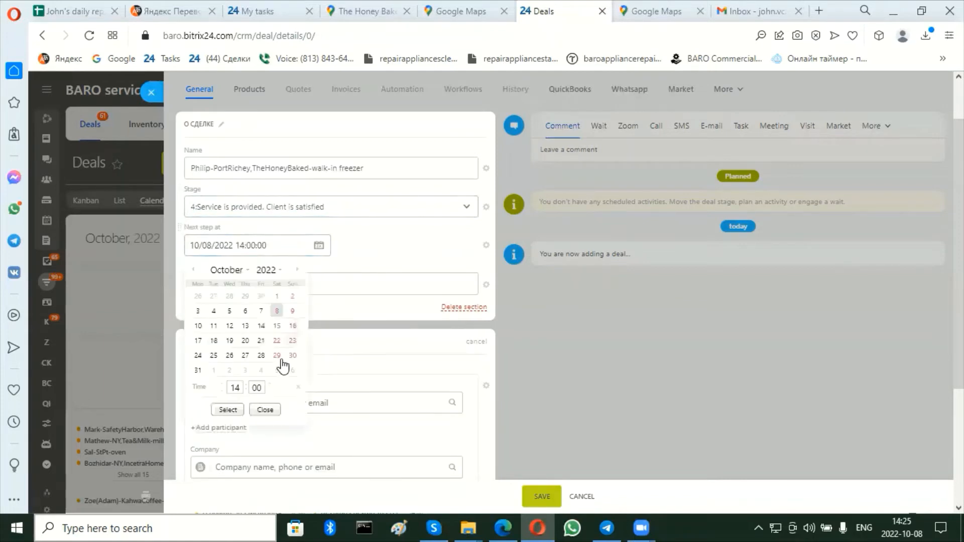
{"action": "left_click", "coordinate": [233, 389]}
{"action": "type", "text": "08"}
{"action": "left_click", "coordinate": [228, 410]}
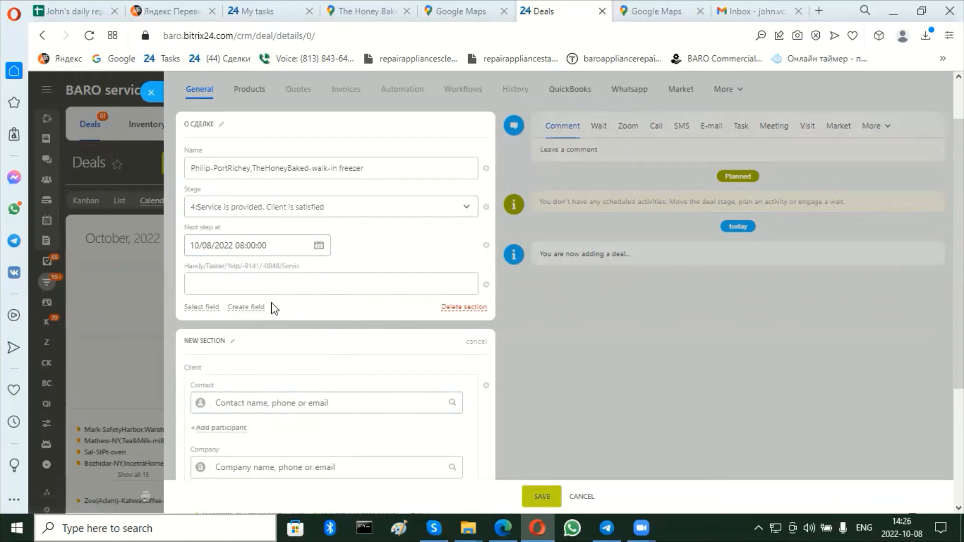
Fill the deal's Handy/Tasker/Yelp source field with "-Tampaflyer-mail".
{"action": "left_click_drag", "start_coordinate": [301, 266], "coordinate": [190, 275]}
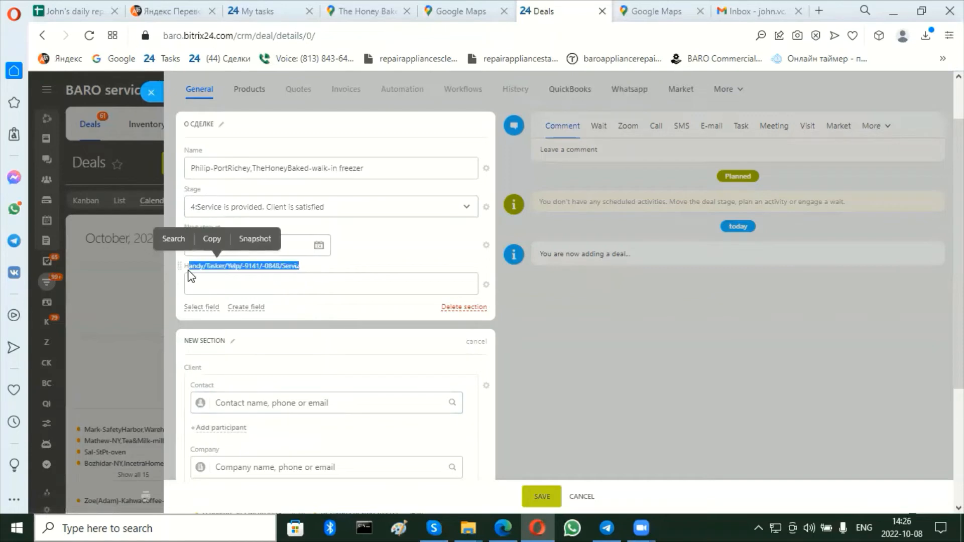
{"action": "left_click", "coordinate": [197, 285]}
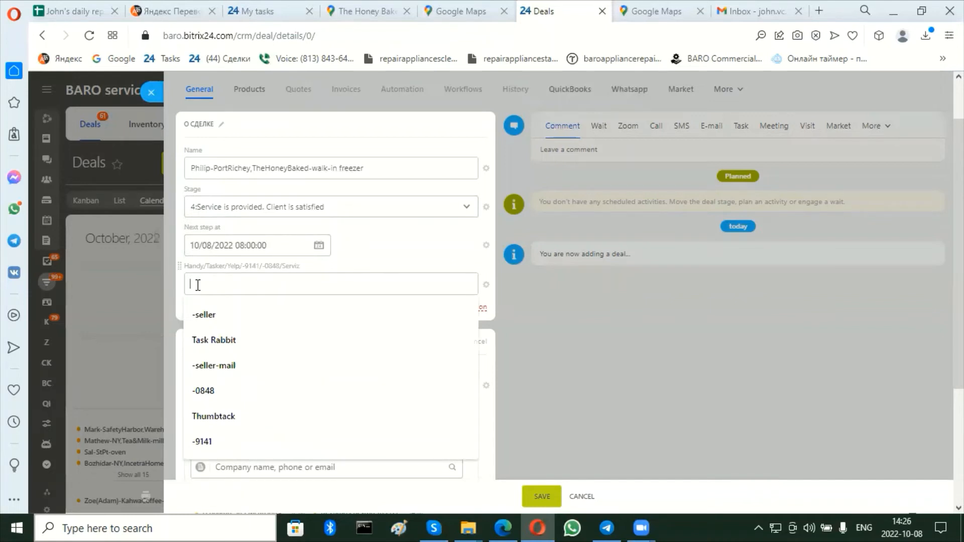
{"action": "type", "text": "-Tampaflyer"}
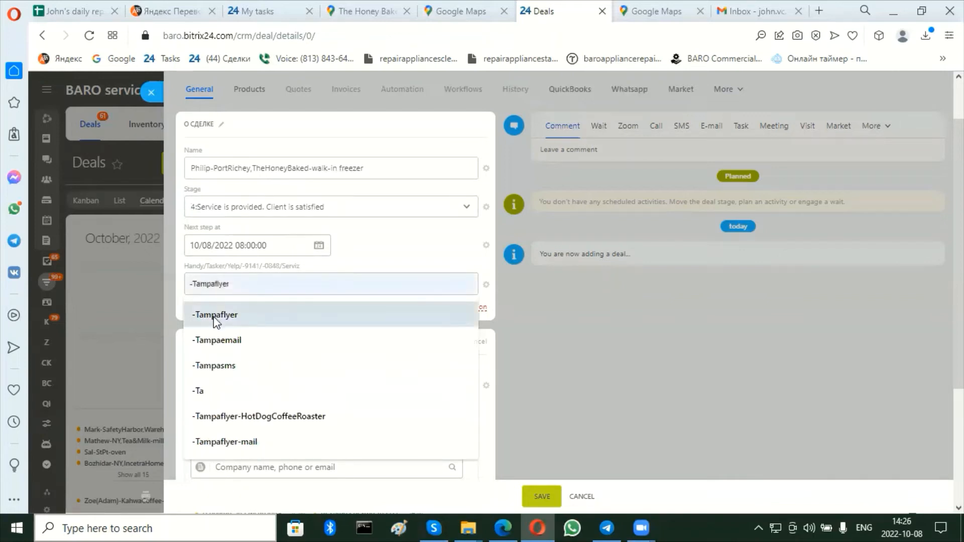
{"action": "left_click", "coordinate": [216, 315]}
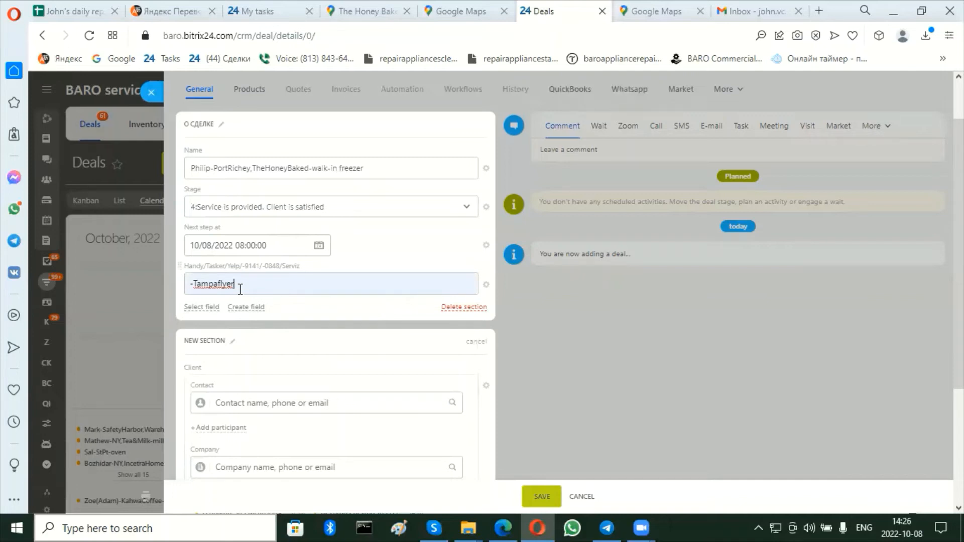
{"action": "type", "text": "-"}
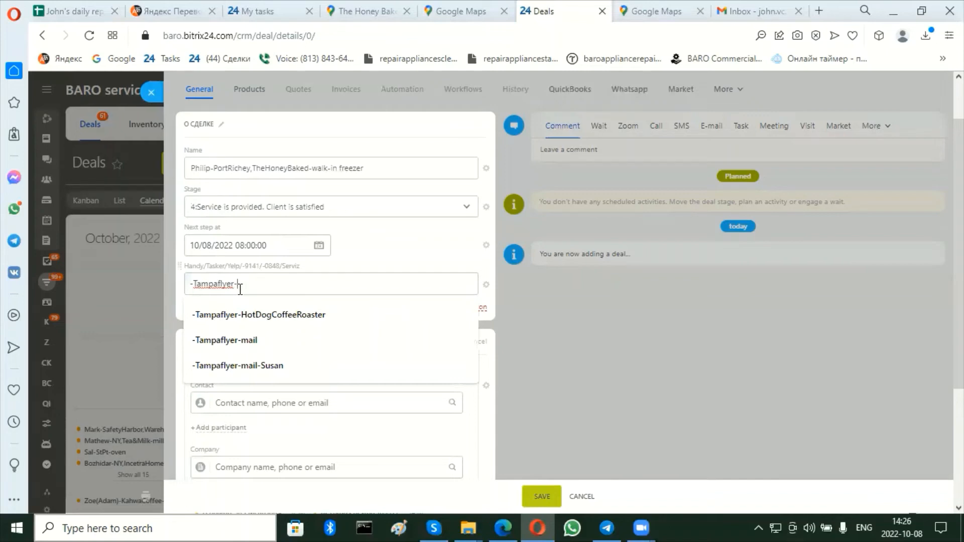
{"action": "type", "text": "mail"}
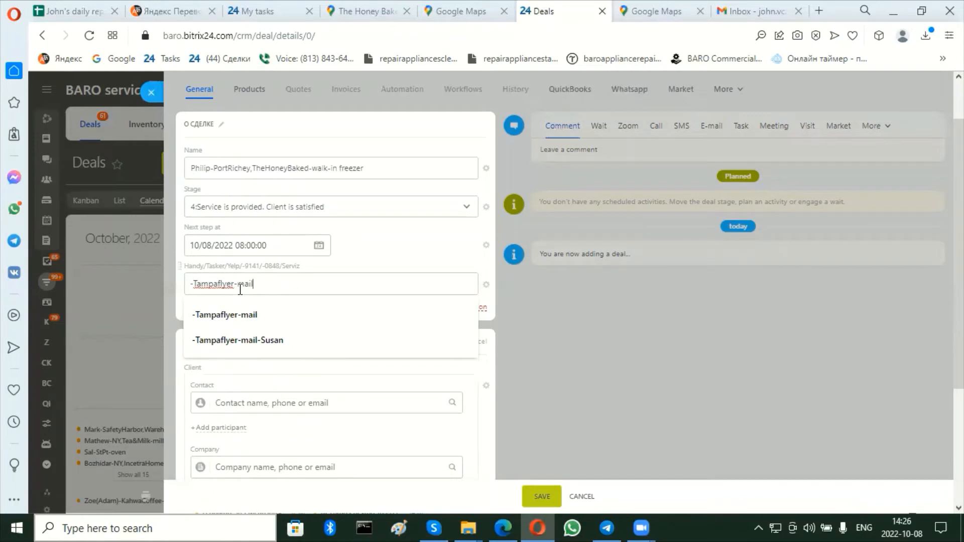
{"action": "left_click", "coordinate": [241, 316]}
Find "The Honey Baked" in the deal's client section and link the existing company The Honey Baked Ham Company.
{"action": "scroll", "coordinate": [240, 322], "scroll_direction": "down", "scroll_amount": 4}
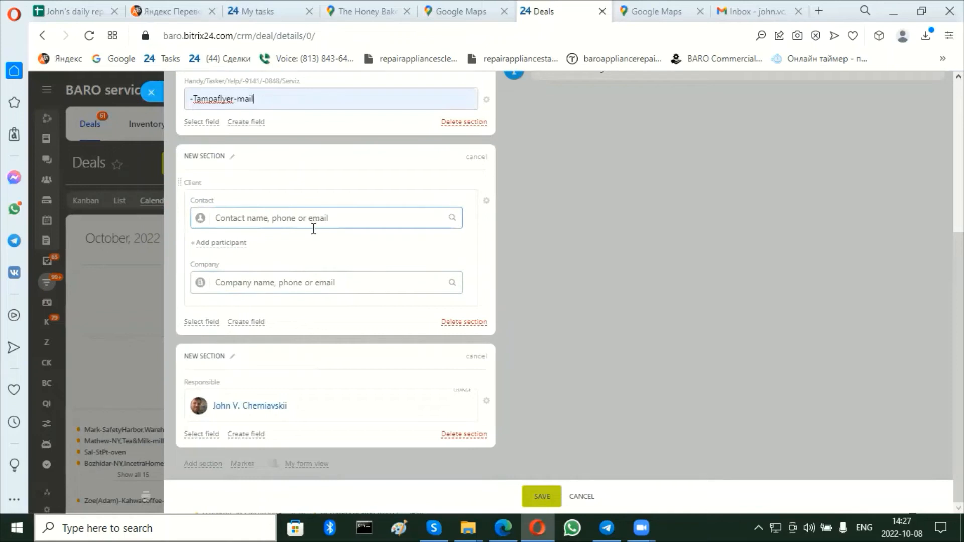
{"action": "left_click", "coordinate": [295, 284]}
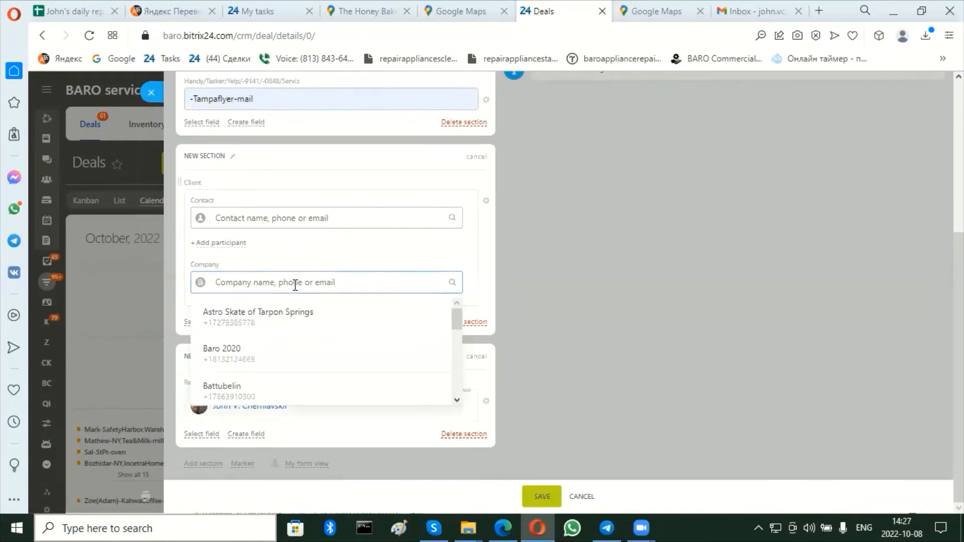
{"action": "type", "text": "The Honey Baked"}
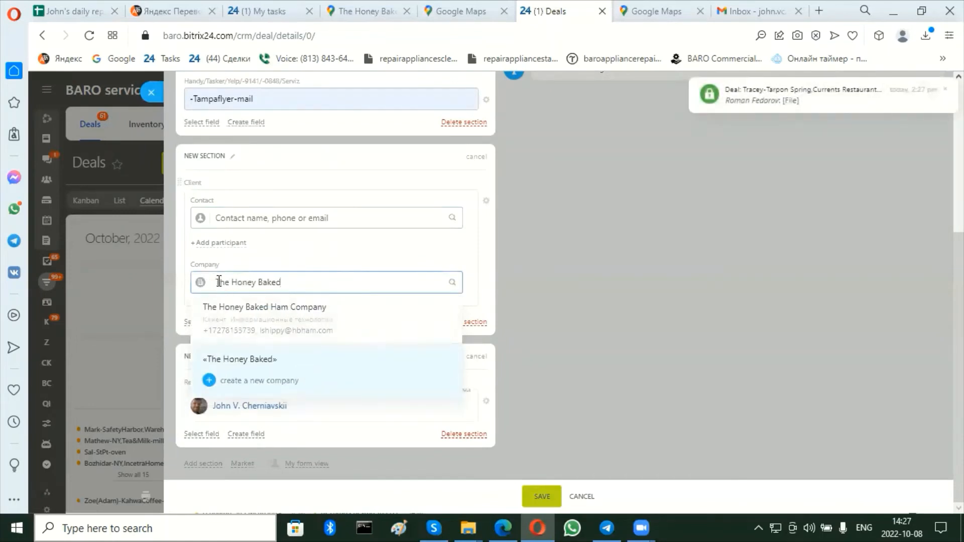
{"action": "left_click", "coordinate": [258, 325]}
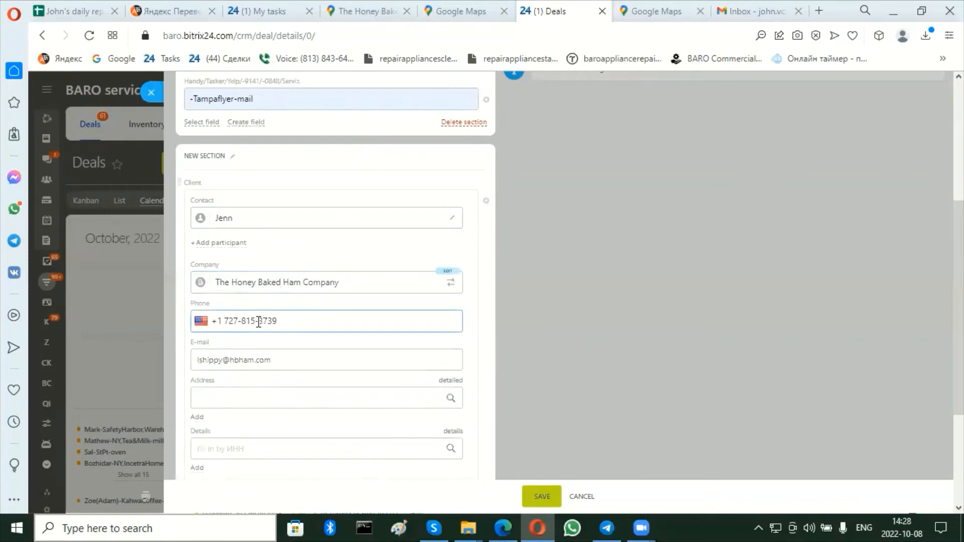
Copy The Honey Baked Ham Company's address from its Google Maps page and paste it into the company's Address field in Bitrix24.
{"action": "left_click", "coordinate": [243, 399]}
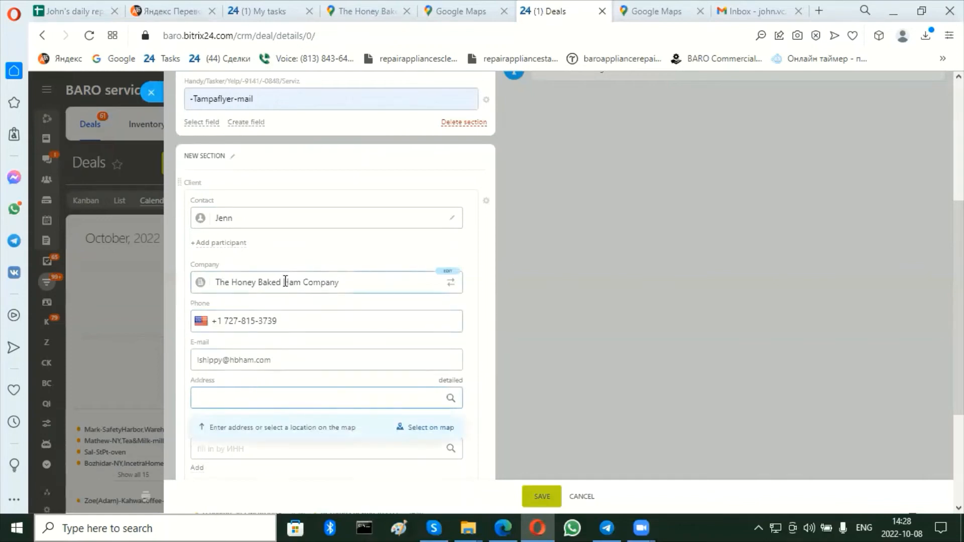
{"action": "left_click", "coordinate": [373, 7]}
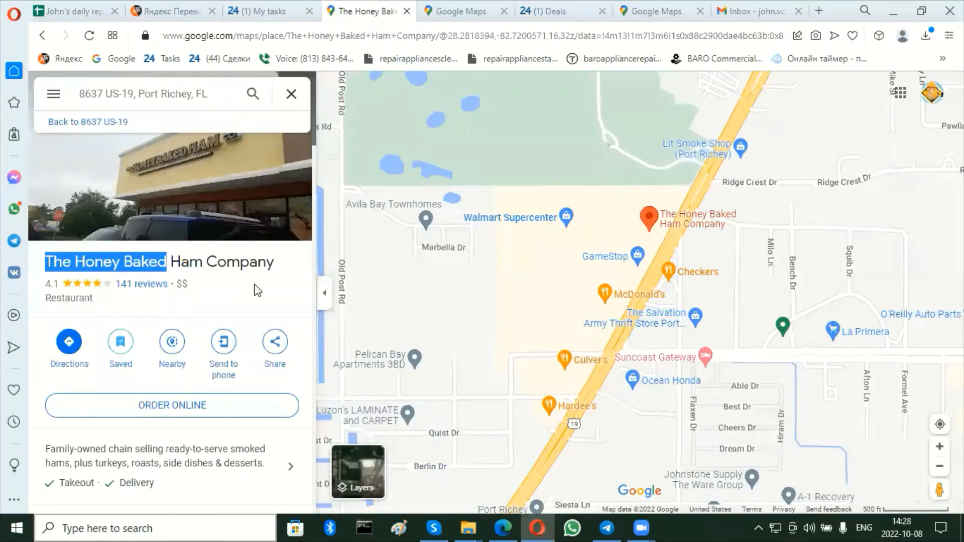
{"action": "scroll", "coordinate": [249, 314], "scroll_direction": "down", "scroll_amount": 1}
{"action": "scroll", "coordinate": [246, 312], "scroll_direction": "down", "scroll_amount": 4}
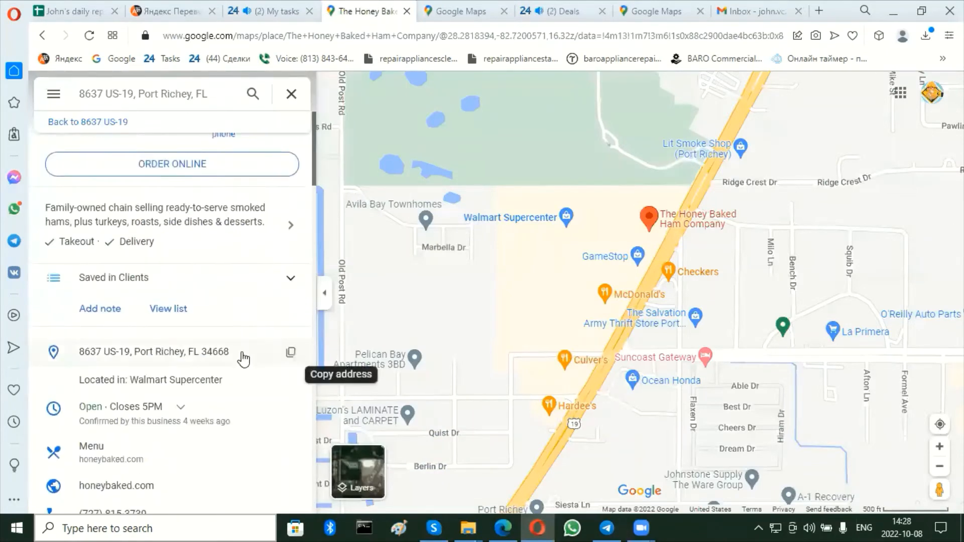
{"action": "left_click", "coordinate": [291, 354]}
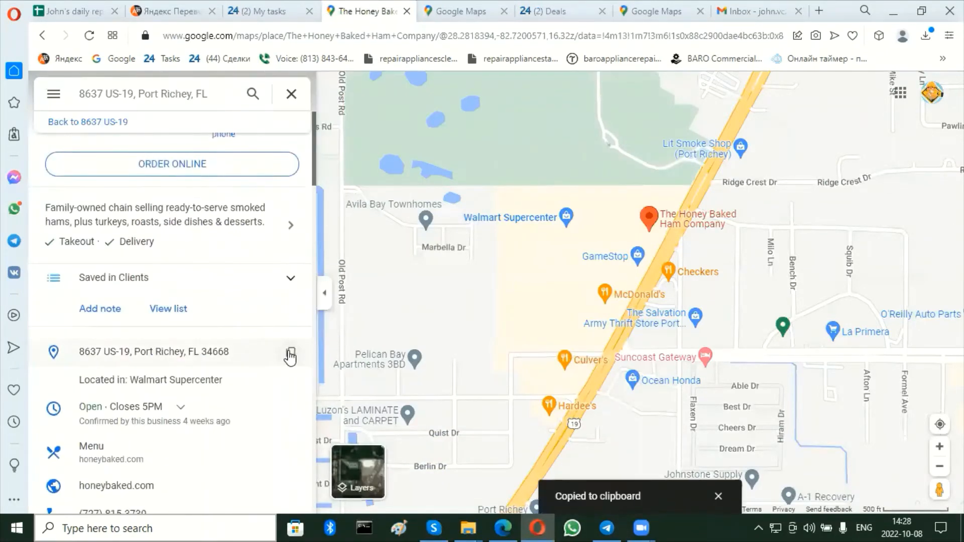
{"action": "left_click", "coordinate": [552, 11]}
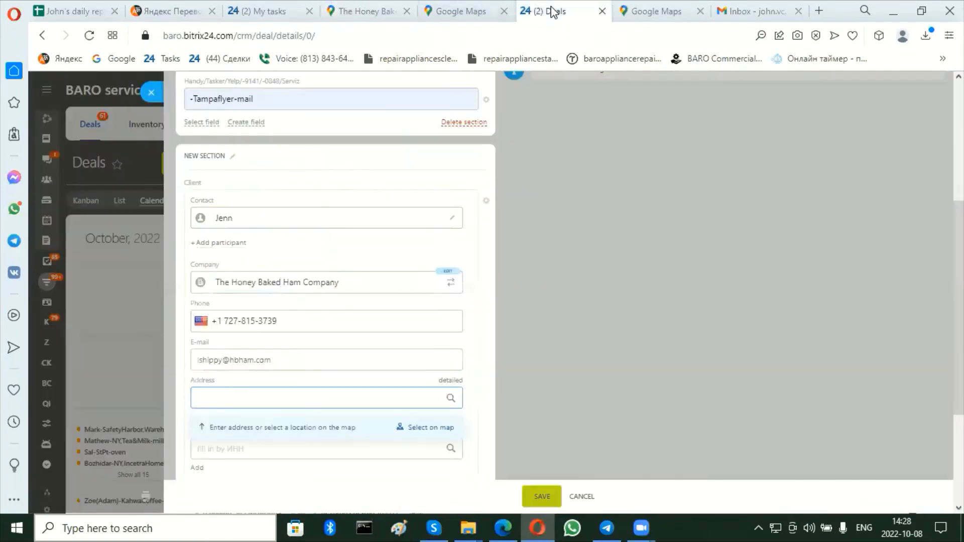
{"action": "key", "text": "ctrl+v"}
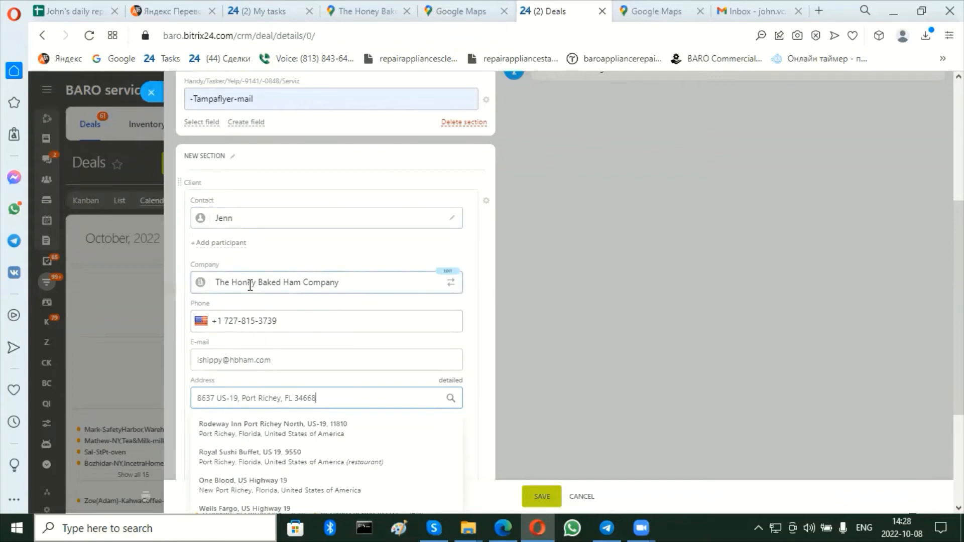
Add a second participant to the deal's client section as a new contact with the customer's first name.
{"action": "left_click", "coordinate": [224, 244]}
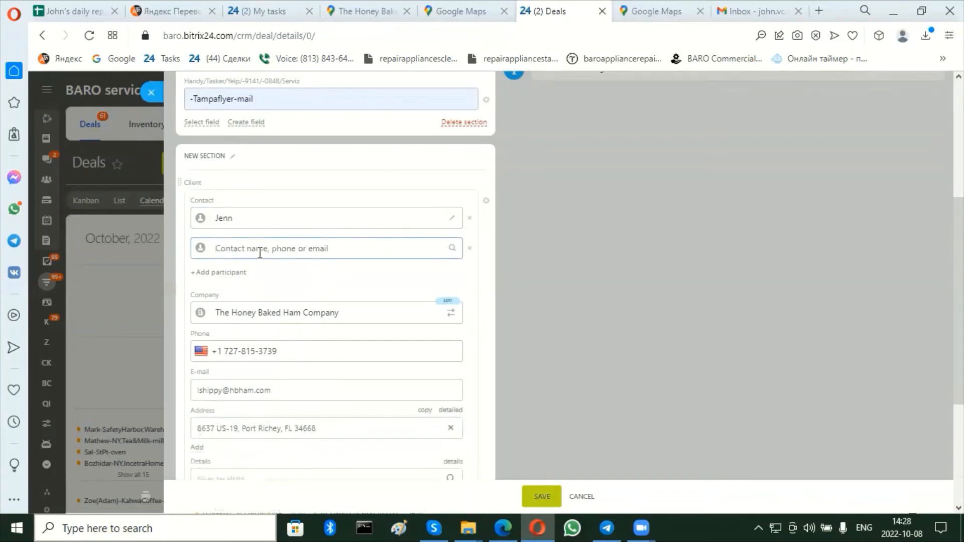
{"action": "type", "text": "P"}
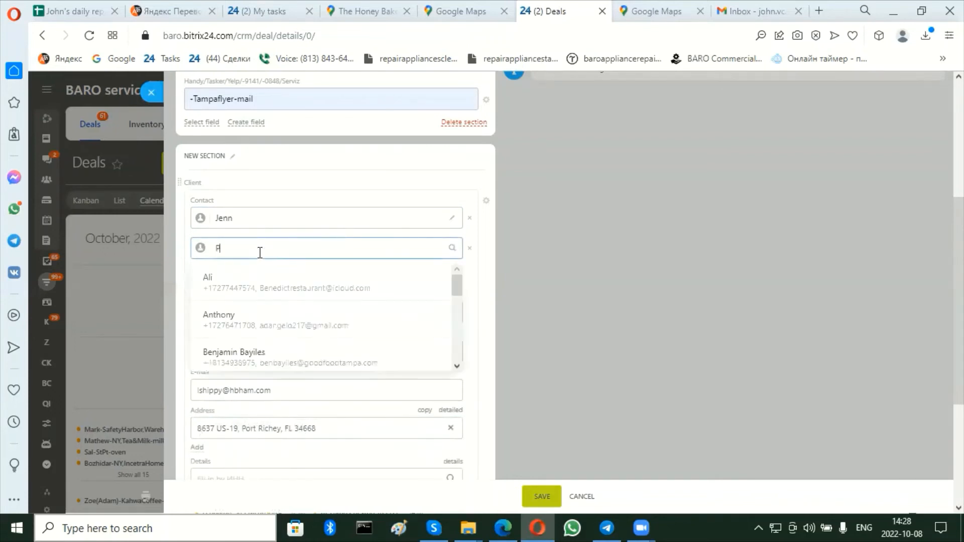
{"action": "type", "text": "hili"}
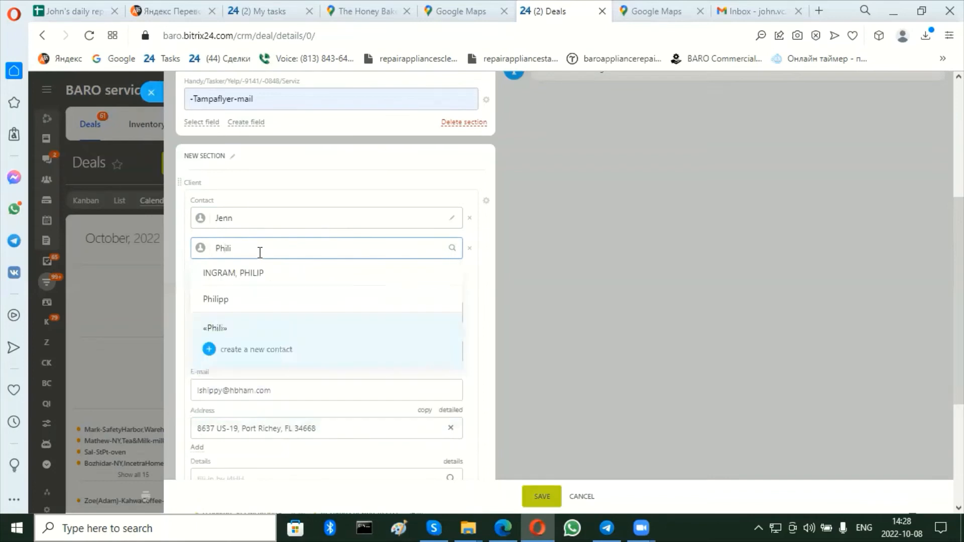
{"action": "type", "text": "p"}
{"action": "scroll", "coordinate": [252, 289], "scroll_direction": "down", "scroll_amount": 1}
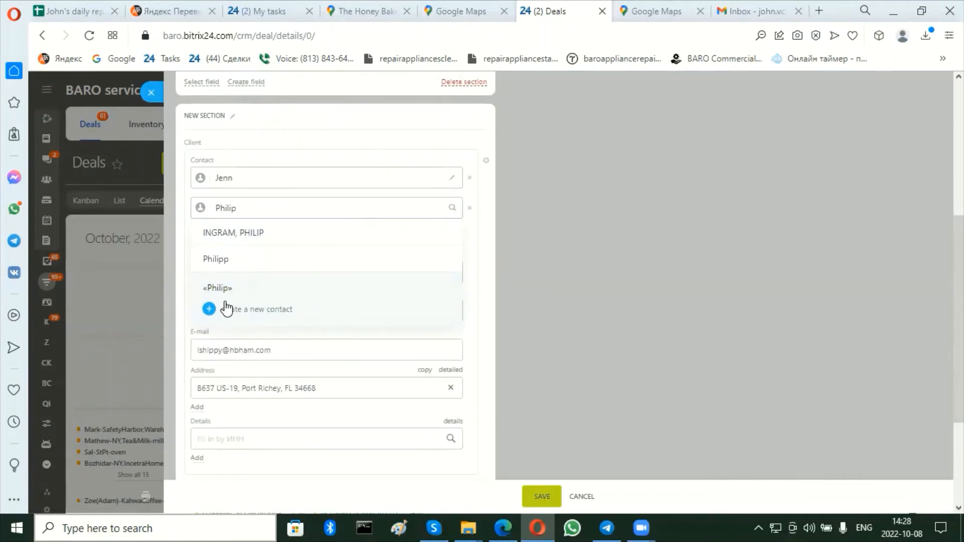
{"action": "left_click", "coordinate": [274, 310]}
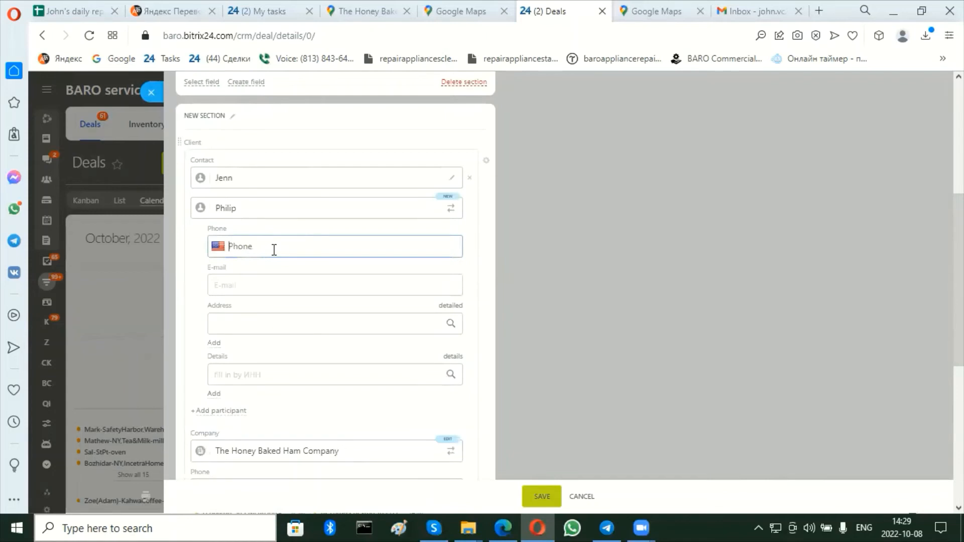
Fill in the new contact's phone number and e-mail address.
{"action": "left_click", "coordinate": [276, 278]}
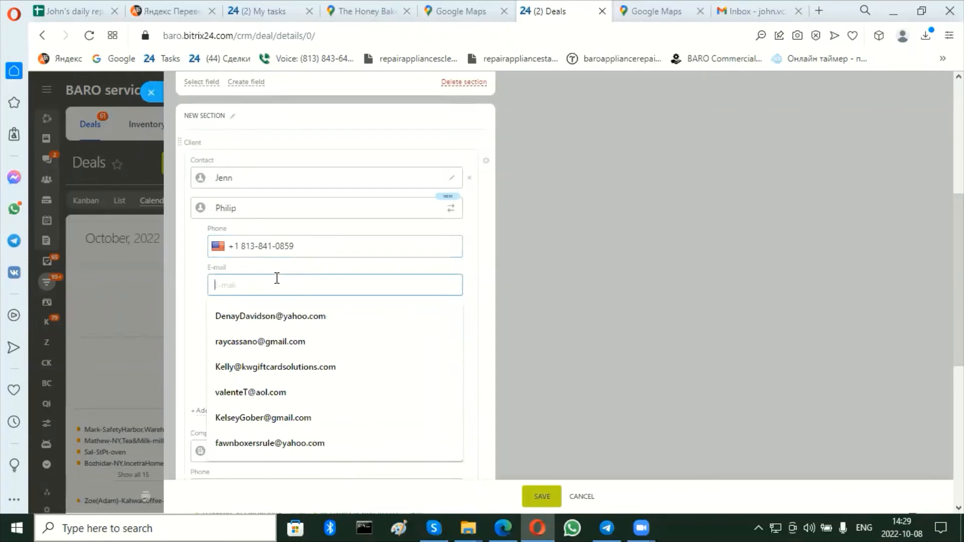
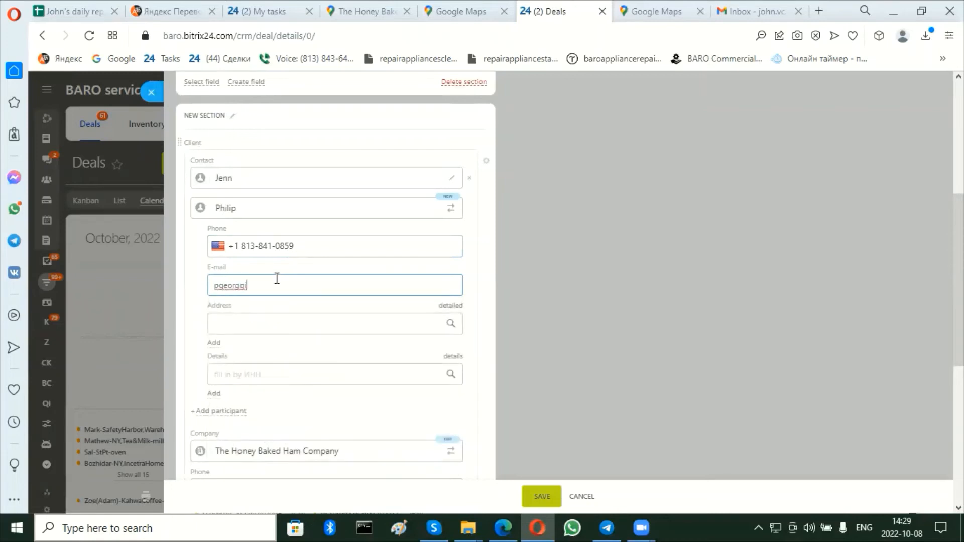
{"action": "key", "text": "Tab"}
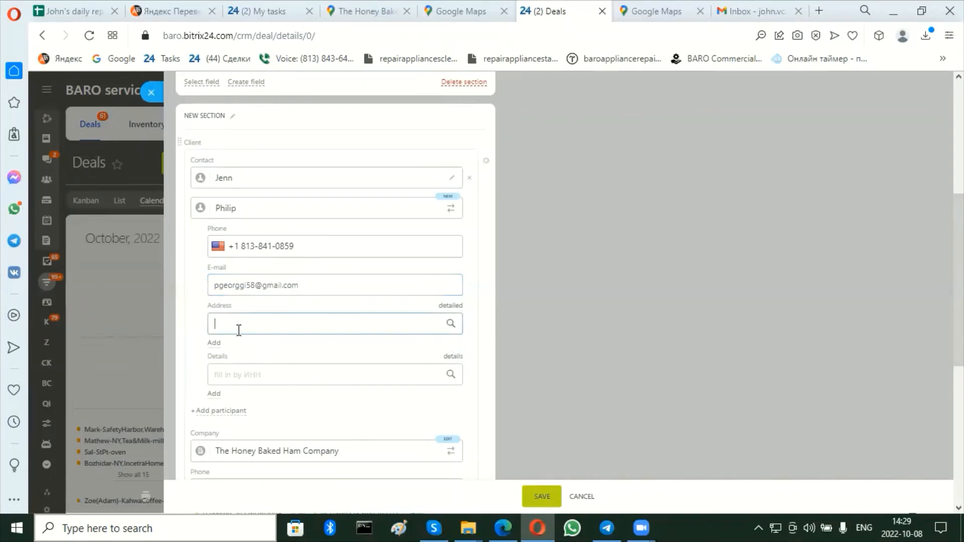
Review the deal form's name, stage, next step date, source, contact details and company details.
{"action": "scroll", "coordinate": [239, 330], "scroll_direction": "down", "scroll_amount": 3}
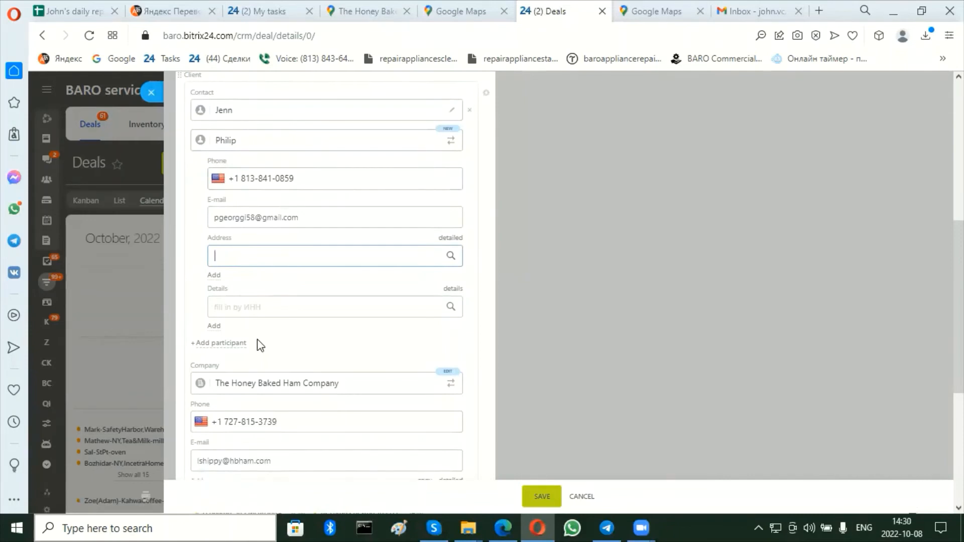
{"action": "scroll", "coordinate": [247, 420], "scroll_direction": "down", "scroll_amount": 1}
{"action": "scroll", "coordinate": [246, 419], "scroll_direction": "down", "scroll_amount": 5}
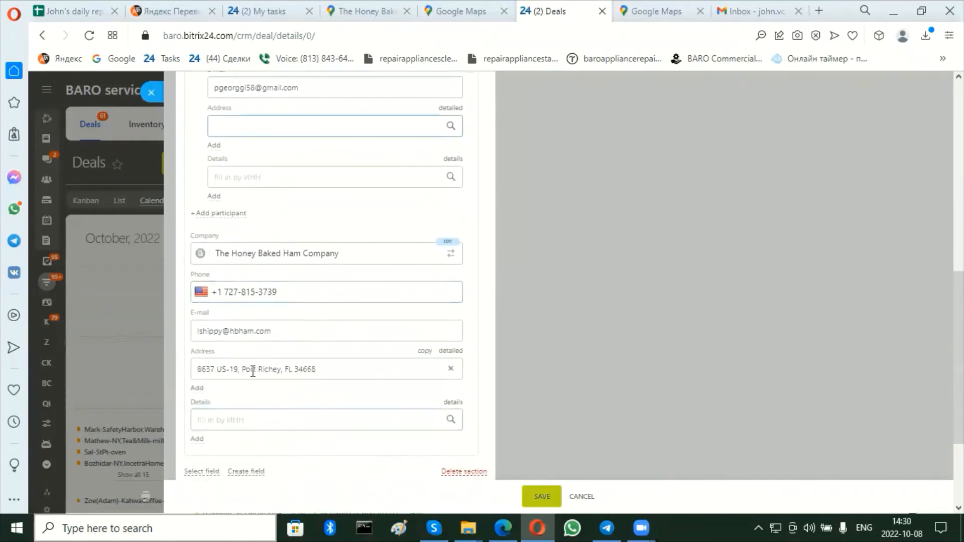
{"action": "scroll", "coordinate": [308, 287], "scroll_direction": "up", "scroll_amount": 4}
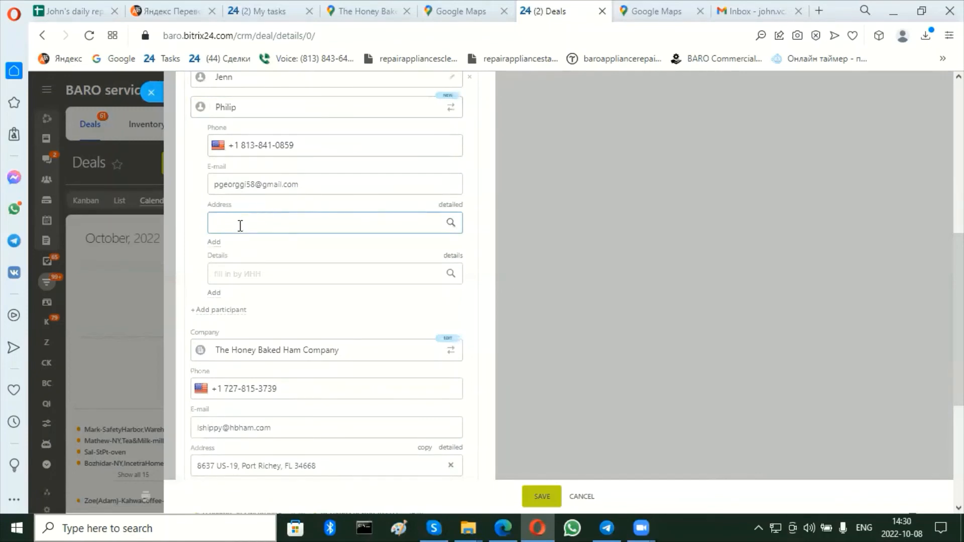
{"action": "scroll", "coordinate": [240, 224], "scroll_direction": "down", "scroll_amount": 3}
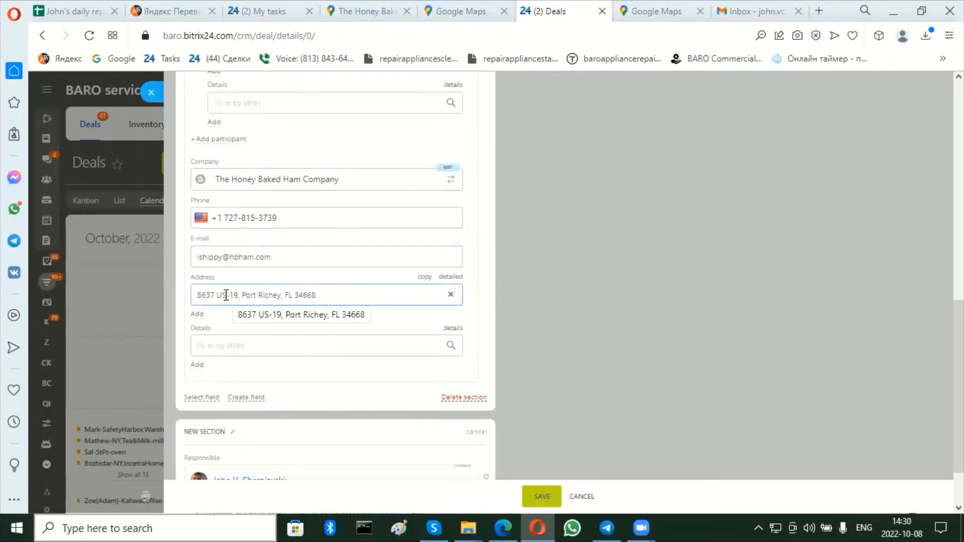
{"action": "scroll", "coordinate": [226, 295], "scroll_direction": "down", "scroll_amount": 2}
{"action": "scroll", "coordinate": [226, 295], "scroll_direction": "up", "scroll_amount": 6}
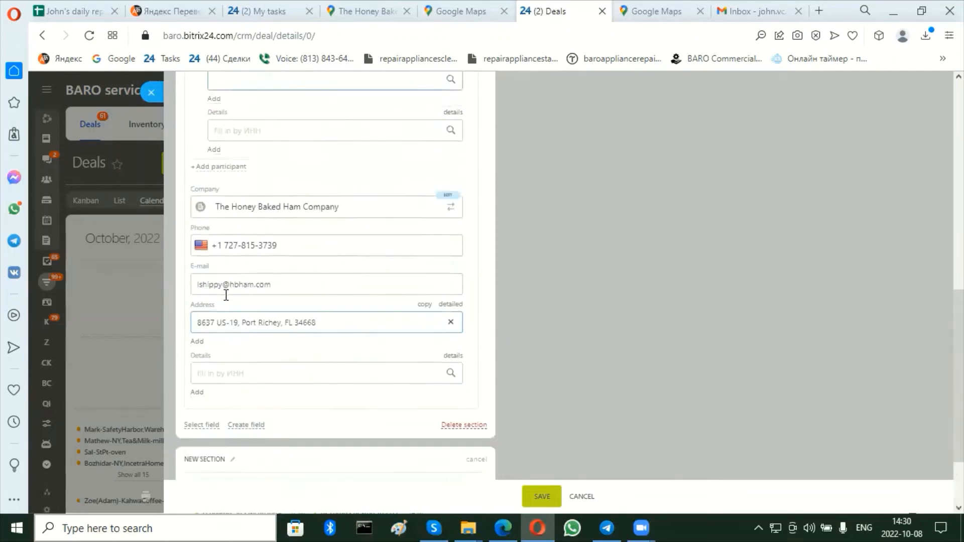
{"action": "scroll", "coordinate": [226, 295], "scroll_direction": "up", "scroll_amount": 6}
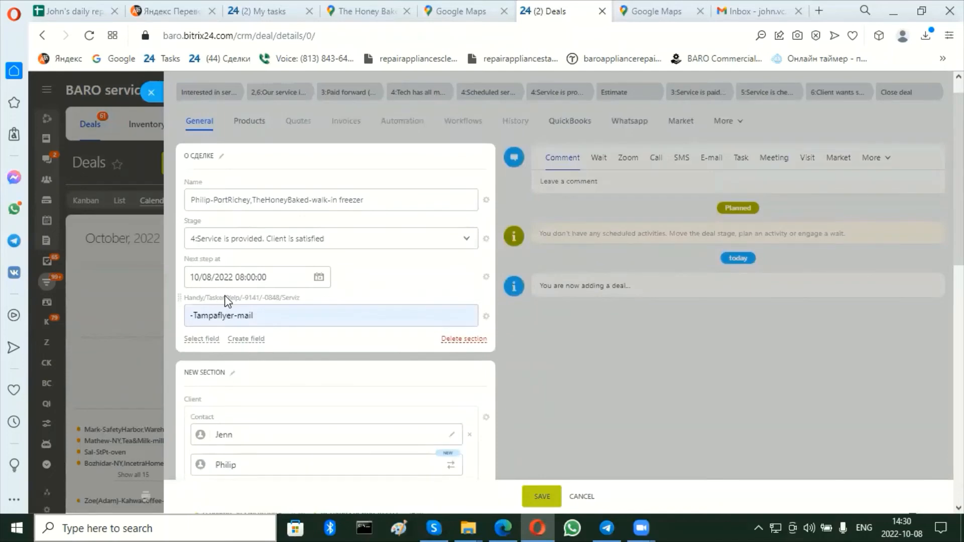
{"action": "scroll", "coordinate": [225, 301], "scroll_direction": "down", "scroll_amount": 8}
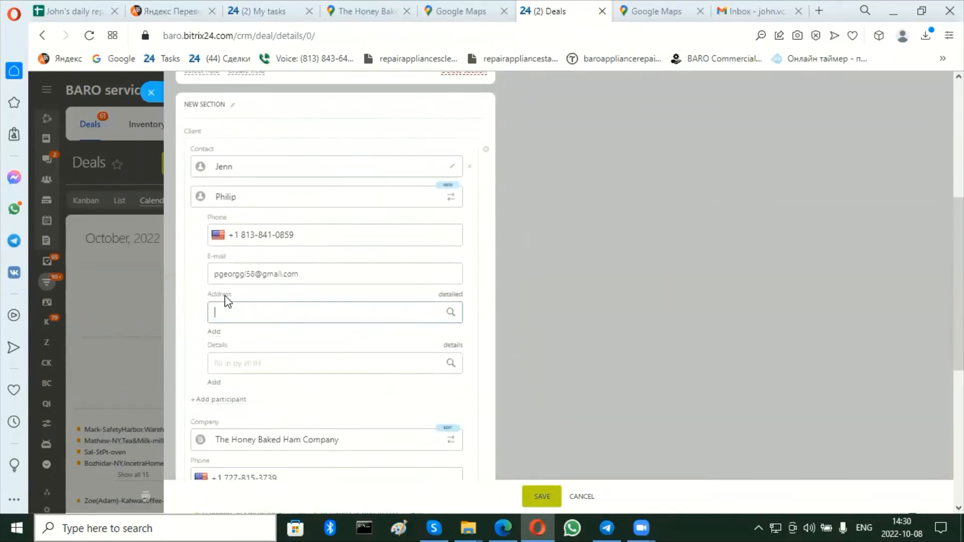
{"action": "scroll", "coordinate": [224, 300], "scroll_direction": "down", "scroll_amount": 1}
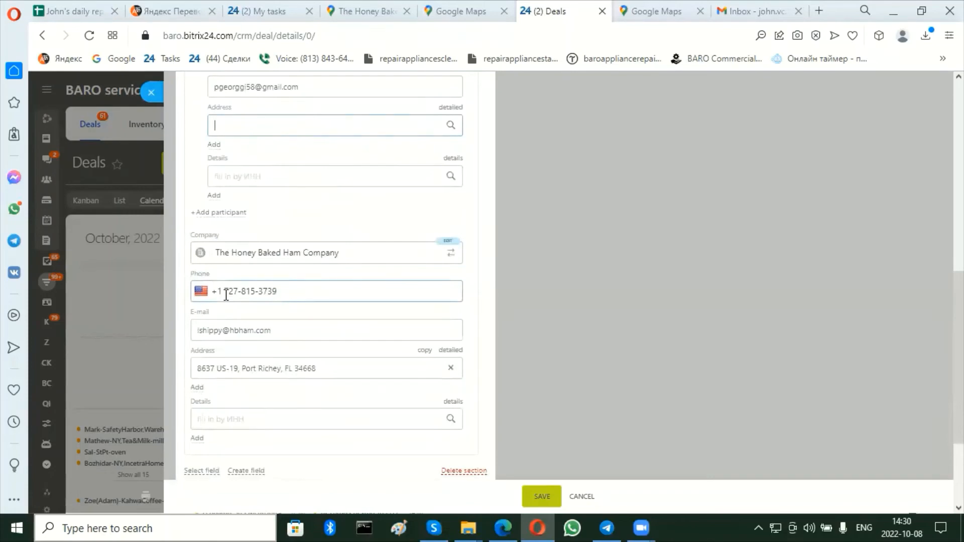
{"action": "scroll", "coordinate": [485, 351], "scroll_direction": "down", "scroll_amount": 3}
{"action": "scroll", "coordinate": [485, 352], "scroll_direction": "up", "scroll_amount": 12}
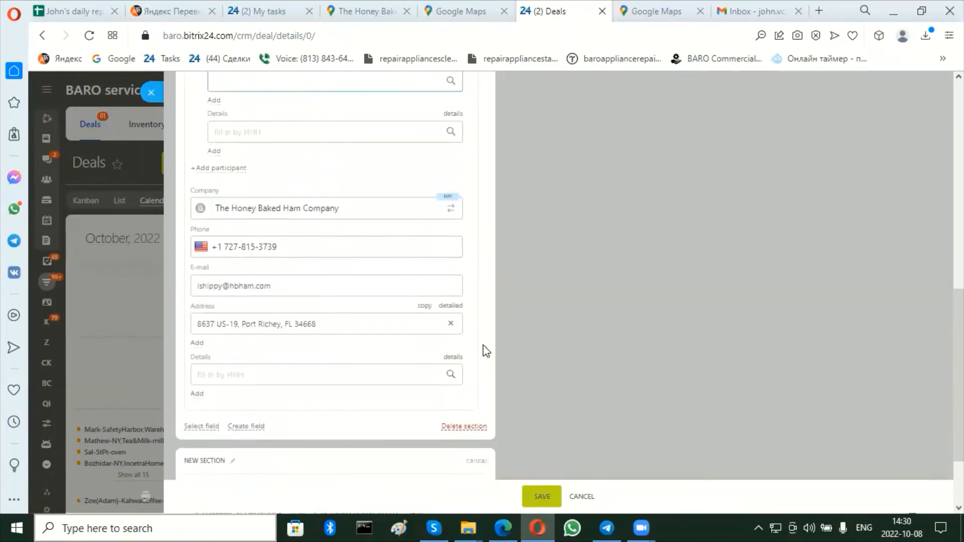
{"action": "scroll", "coordinate": [483, 346], "scroll_direction": "down", "scroll_amount": 8}
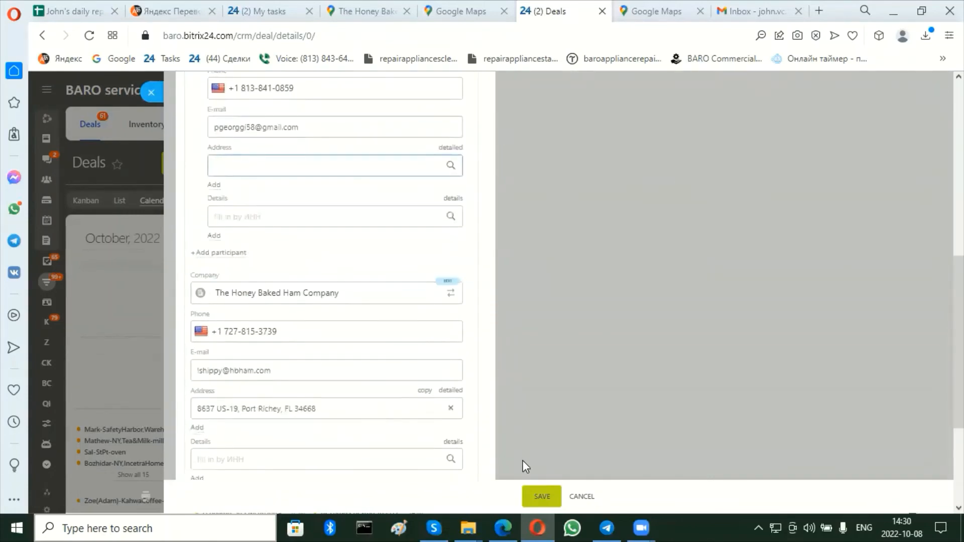
Save the new deal and look over the client contacts and company details on its saved card.
{"action": "left_click", "coordinate": [535, 487]}
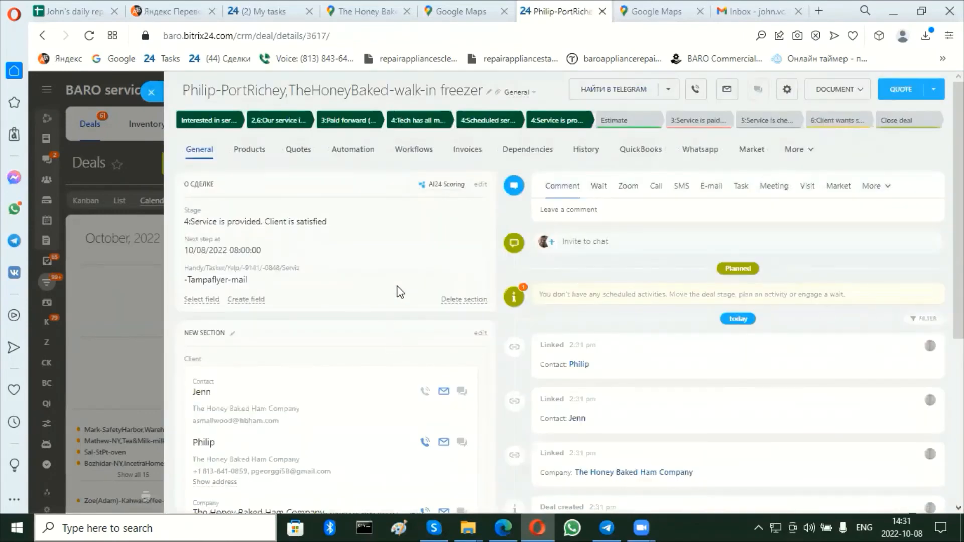
{"action": "scroll", "coordinate": [471, 252], "scroll_direction": "down", "scroll_amount": 4}
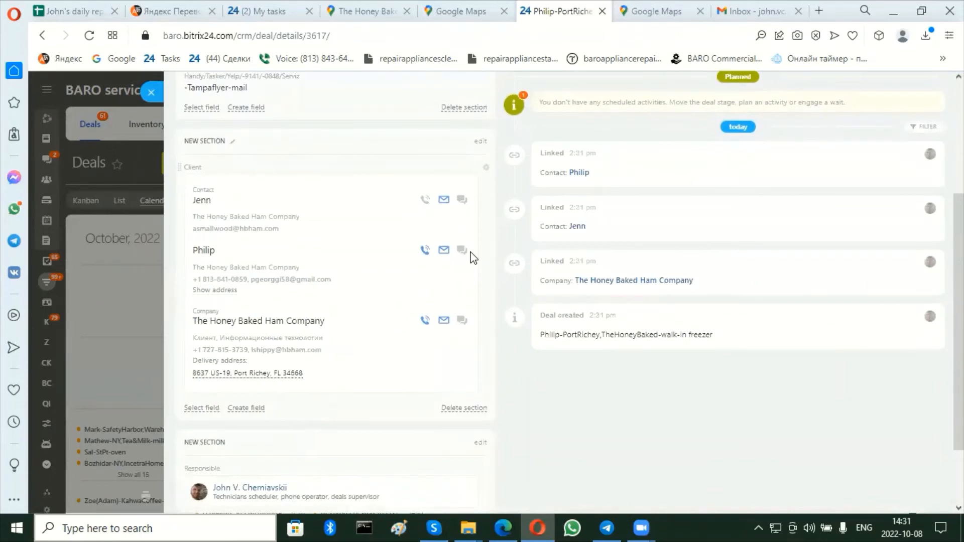
{"action": "scroll", "coordinate": [472, 258], "scroll_direction": "up", "scroll_amount": 3}
{"action": "scroll", "coordinate": [472, 257], "scroll_direction": "down", "scroll_amount": 3}
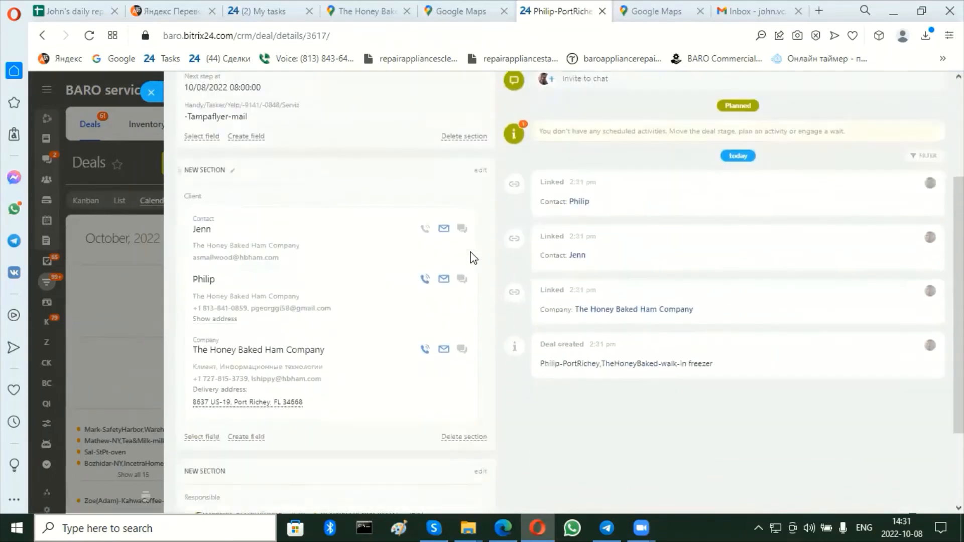
{"action": "scroll", "coordinate": [472, 258], "scroll_direction": "up", "scroll_amount": 3}
{"action": "scroll", "coordinate": [472, 258], "scroll_direction": "down", "scroll_amount": 4}
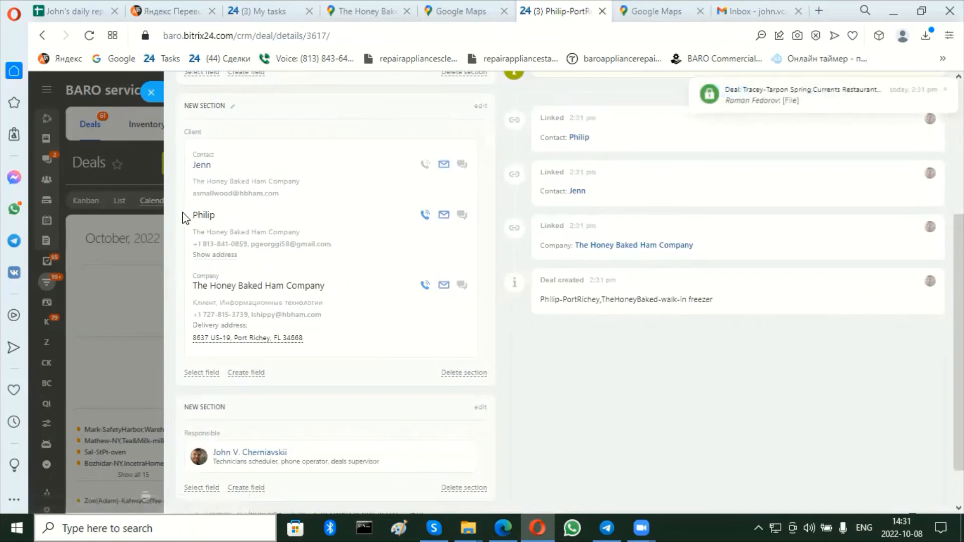
Copy the second contact's and the company's details from the client section and post them in the deal's discussion chat.
{"action": "left_click_drag", "start_coordinate": [190, 216], "coordinate": [312, 358]}
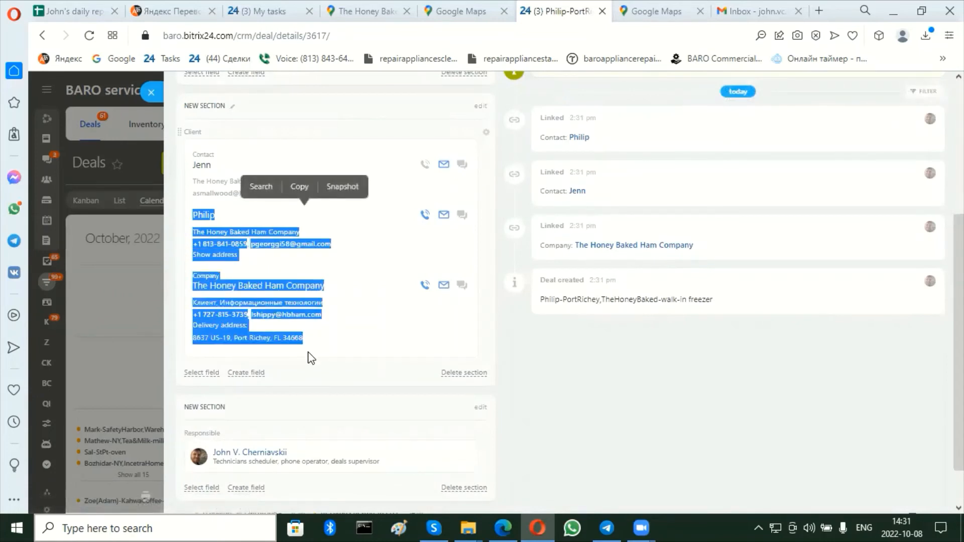
{"action": "key", "text": "ctrl+c"}
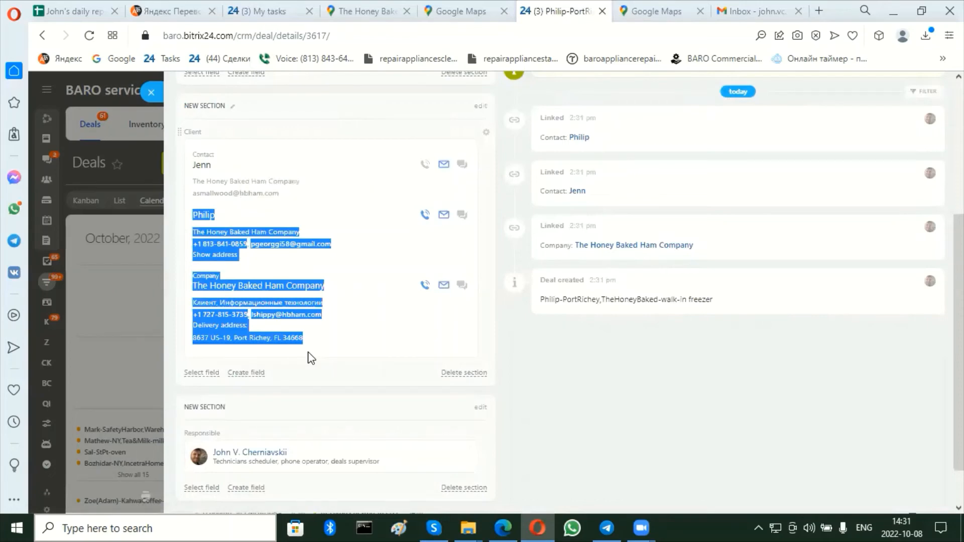
{"action": "scroll", "coordinate": [604, 241], "scroll_direction": "up", "scroll_amount": 4}
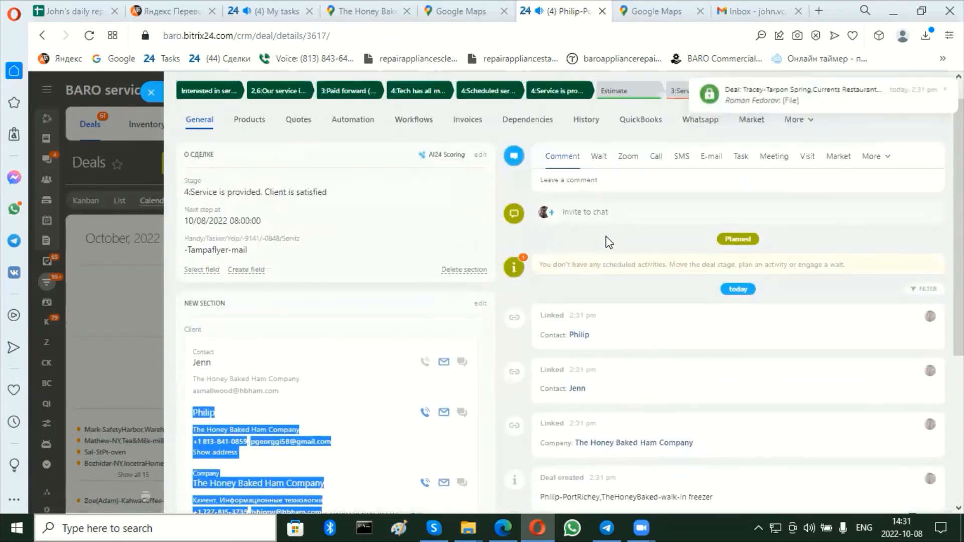
{"action": "left_click", "coordinate": [555, 217]}
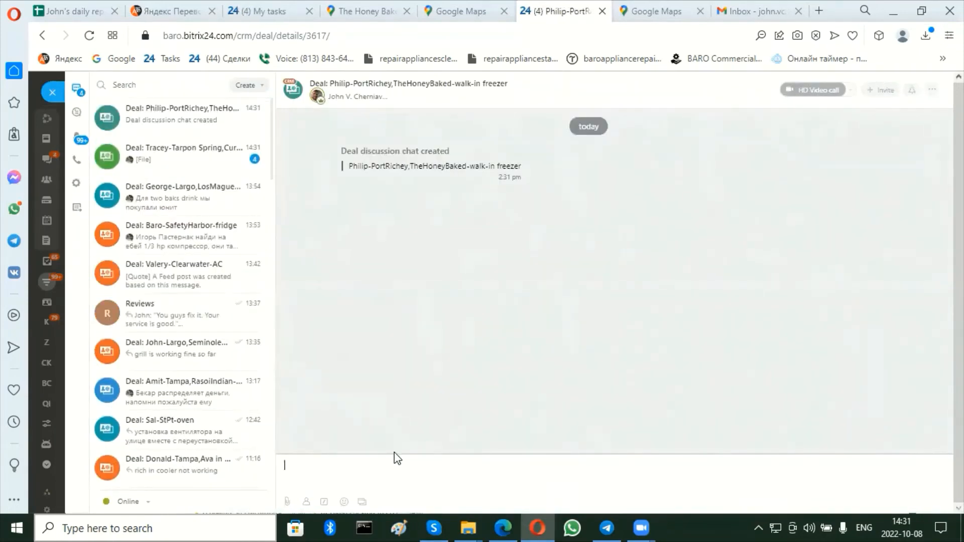
{"action": "key", "text": "ctrl+v"}
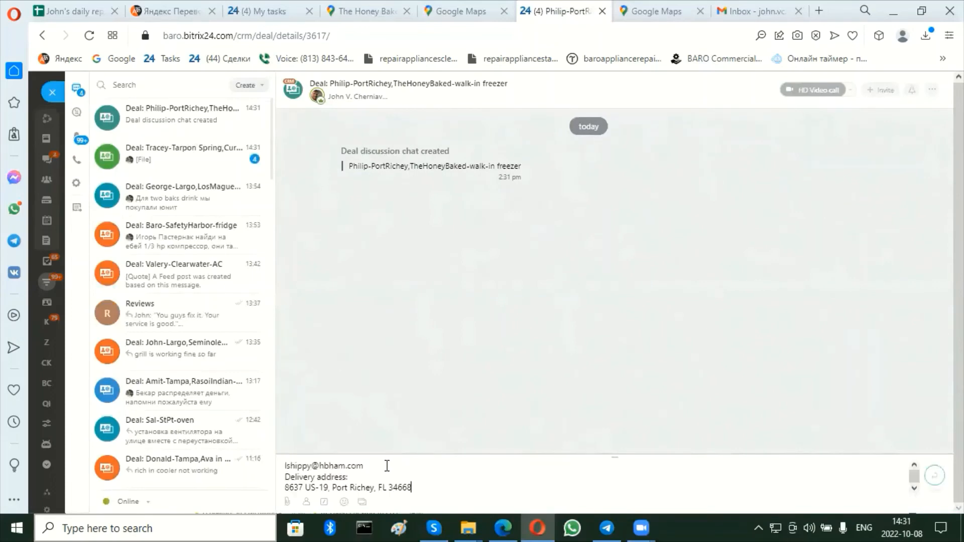
{"action": "key", "text": "Return"}
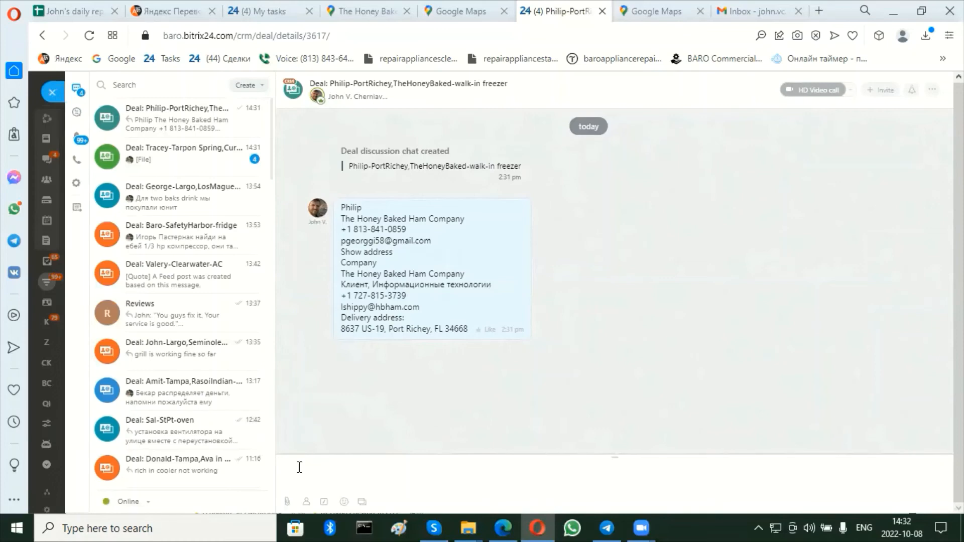
Post the message "walk-in freezer is not freezing but working" in the deal chat.
{"action": "type", "text": "walk-in freezer"}
{"action": "type", "text": "is not free"}
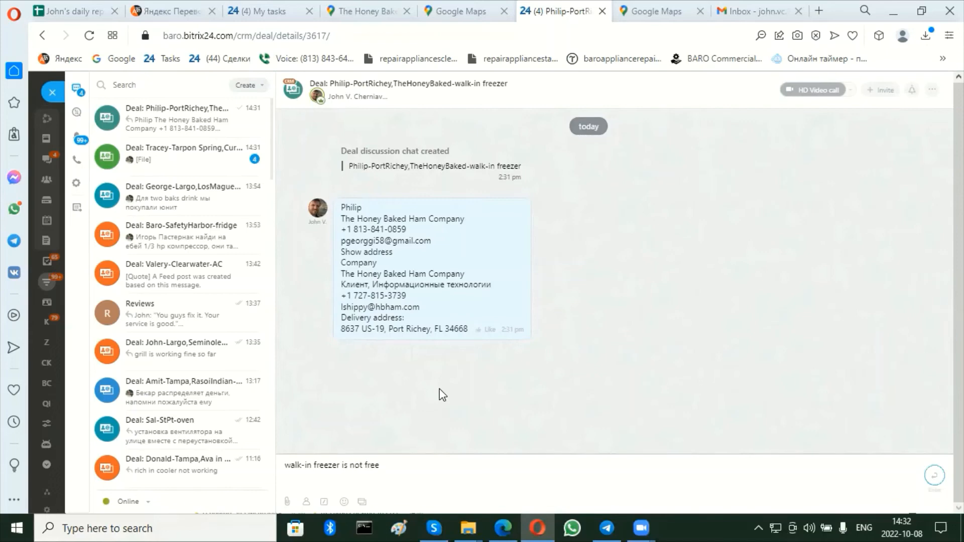
{"action": "type", "text": "zing but working"}
{"action": "key", "text": "Return"}
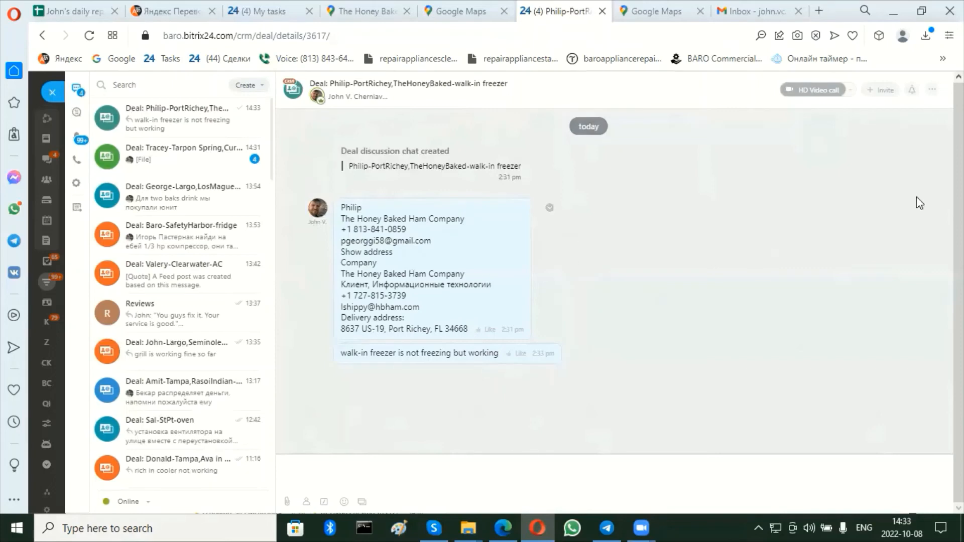
{"action": "left_click", "coordinate": [887, 95]}
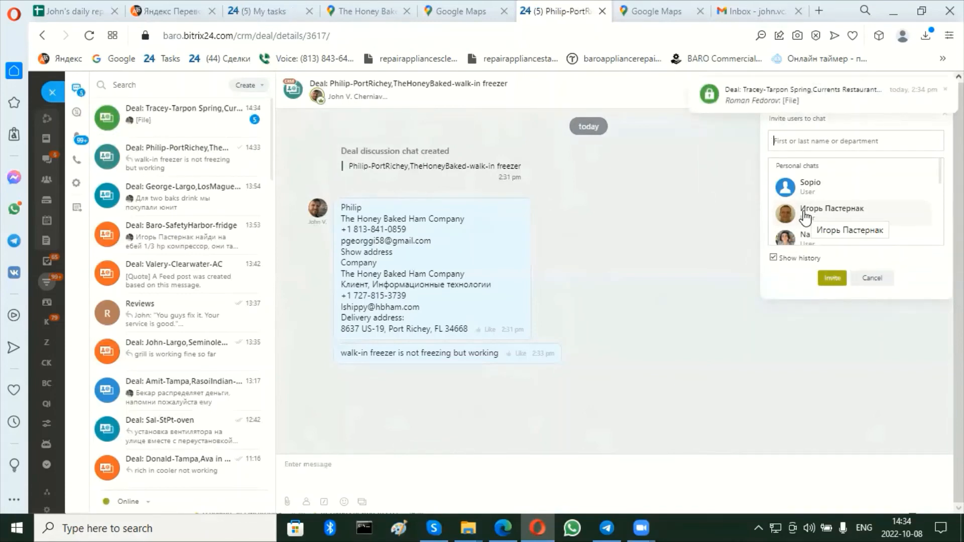
{"action": "left_click", "coordinate": [806, 217]}
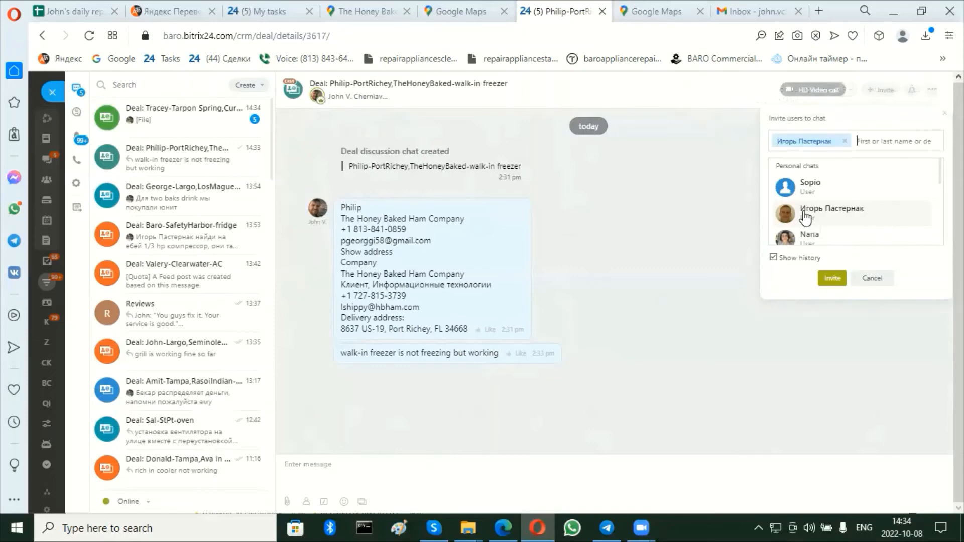
{"action": "scroll", "coordinate": [806, 217], "scroll_direction": "down", "scroll_amount": 3}
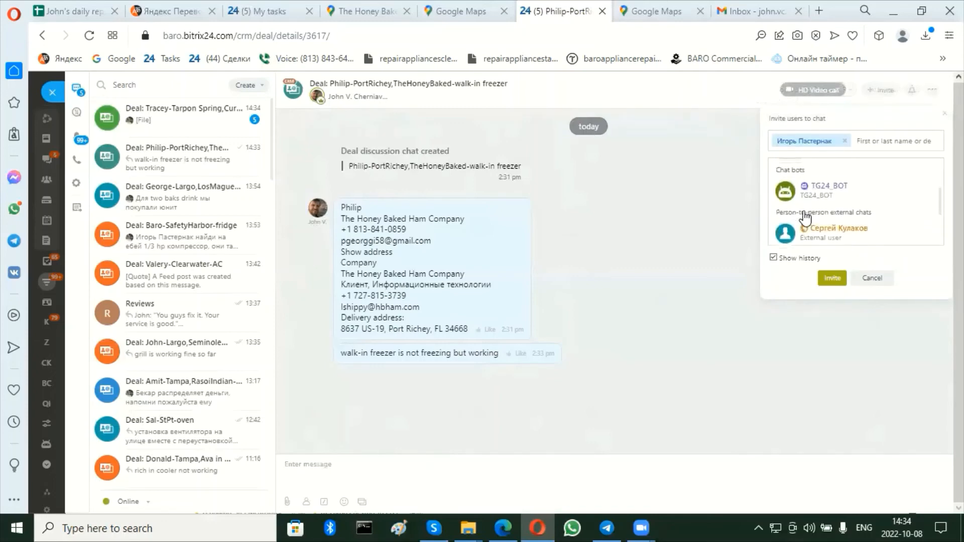
{"action": "left_click", "coordinate": [788, 180]}
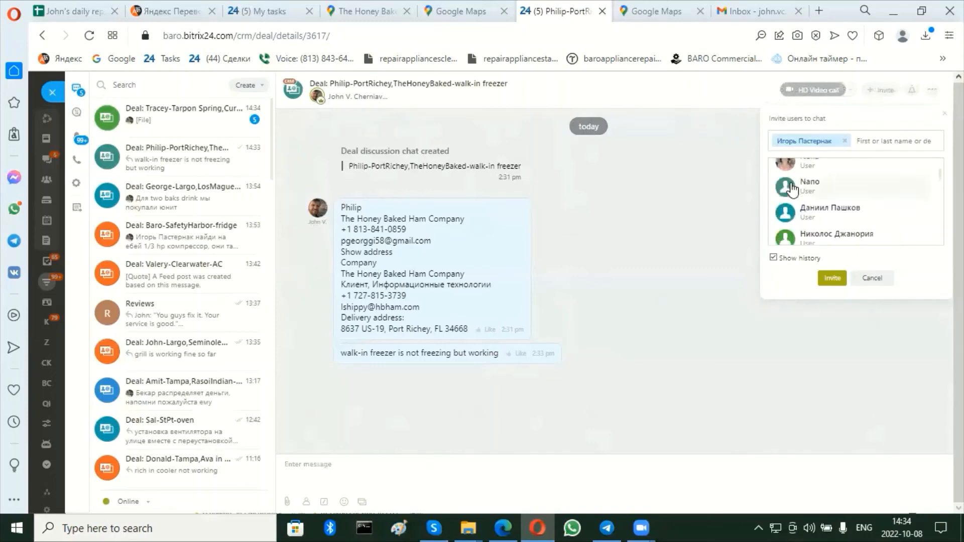
{"action": "scroll", "coordinate": [821, 221], "scroll_direction": "down", "scroll_amount": 1}
{"action": "scroll", "coordinate": [820, 221], "scroll_direction": "down", "scroll_amount": 3}
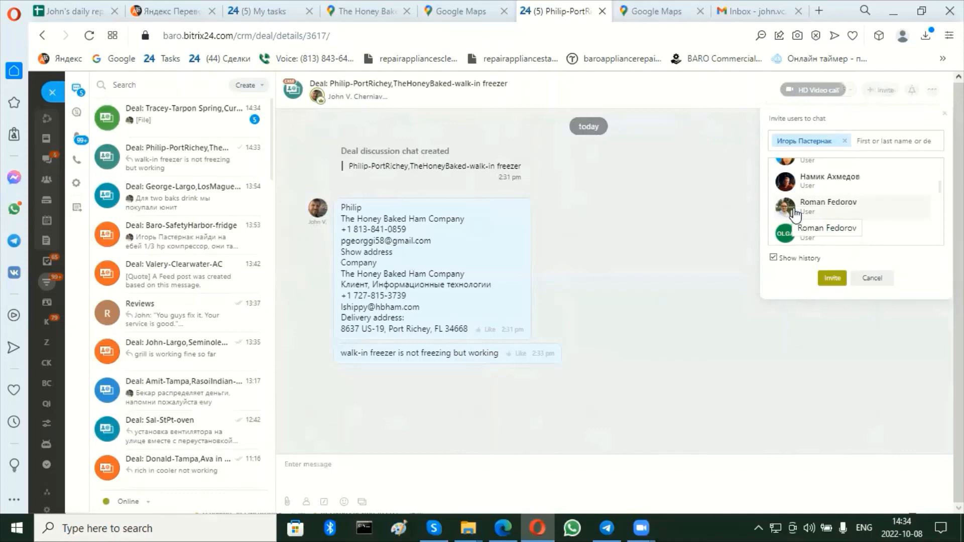
{"action": "scroll", "coordinate": [793, 213], "scroll_direction": "down", "scroll_amount": 3}
{"action": "scroll", "coordinate": [793, 213], "scroll_direction": "down", "scroll_amount": 6}
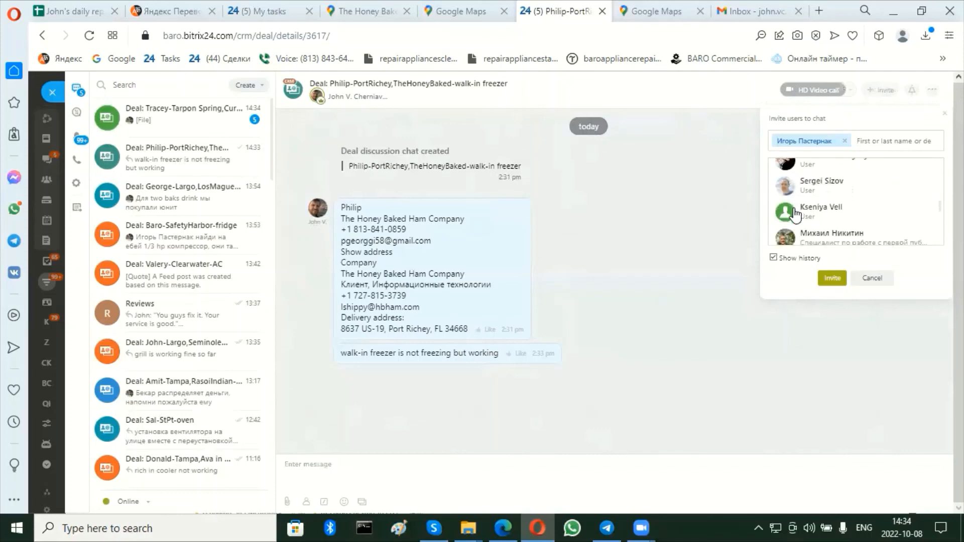
{"action": "scroll", "coordinate": [794, 213], "scroll_direction": "up", "scroll_amount": 7}
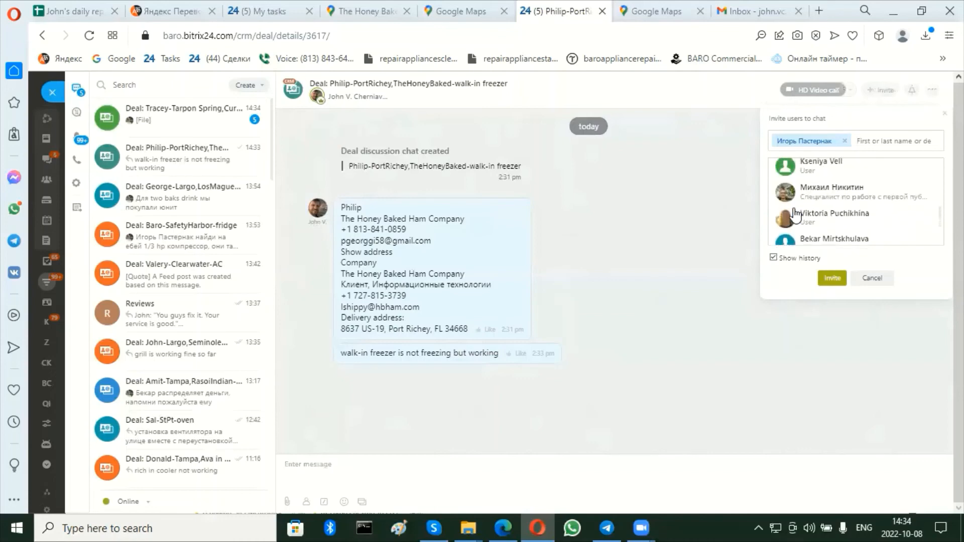
{"action": "scroll", "coordinate": [794, 213], "scroll_direction": "up", "scroll_amount": 3}
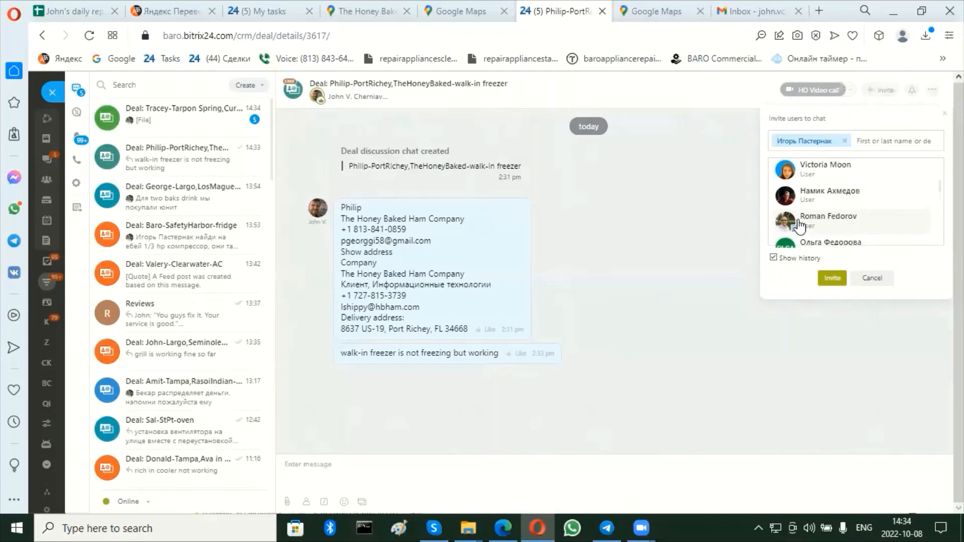
{"action": "left_click", "coordinate": [799, 223]}
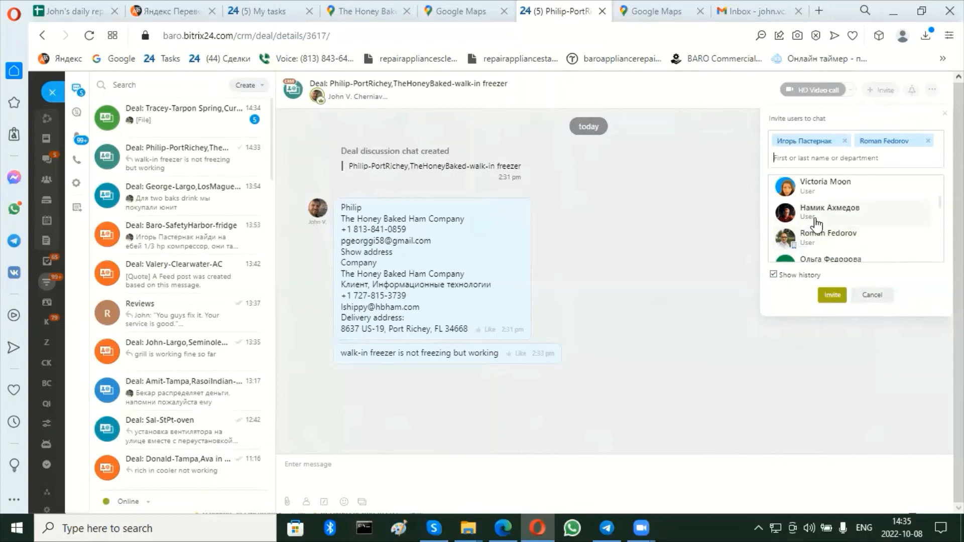
{"action": "scroll", "coordinate": [815, 224], "scroll_direction": "up", "scroll_amount": 1}
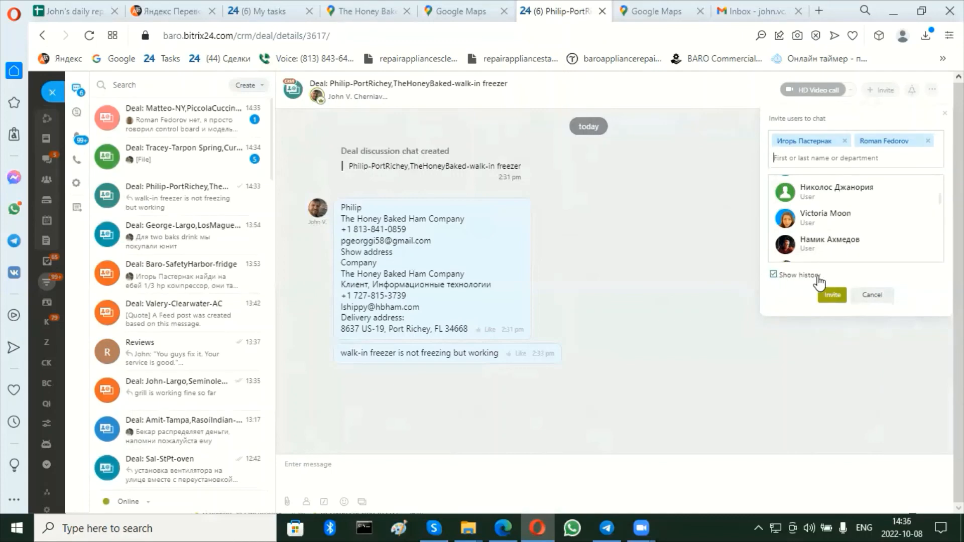
{"action": "left_click", "coordinate": [773, 274]}
{"action": "left_click", "coordinate": [774, 275]}
{"action": "left_click", "coordinate": [691, 323]}
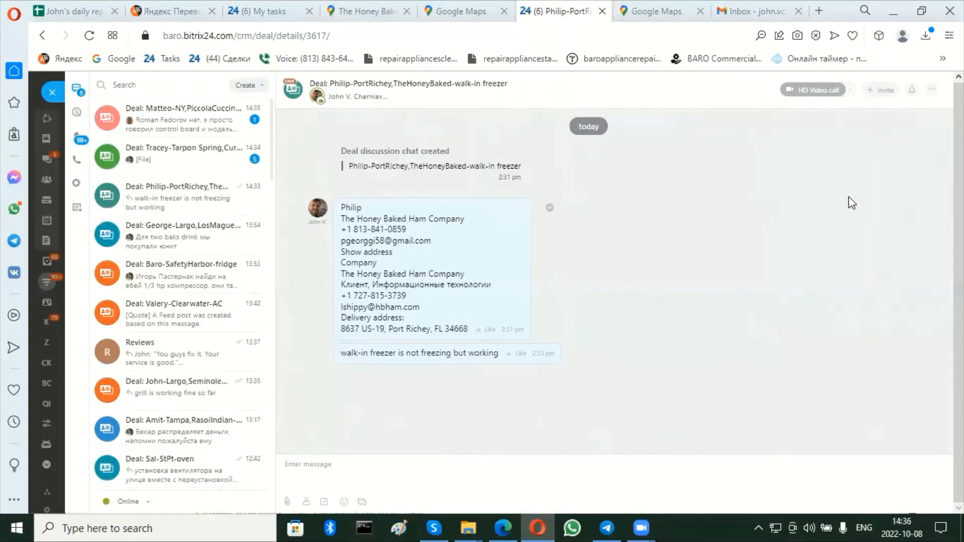
Invite two colleagues from the full personal chats list to the deal chat.
{"action": "left_click", "coordinate": [880, 91]}
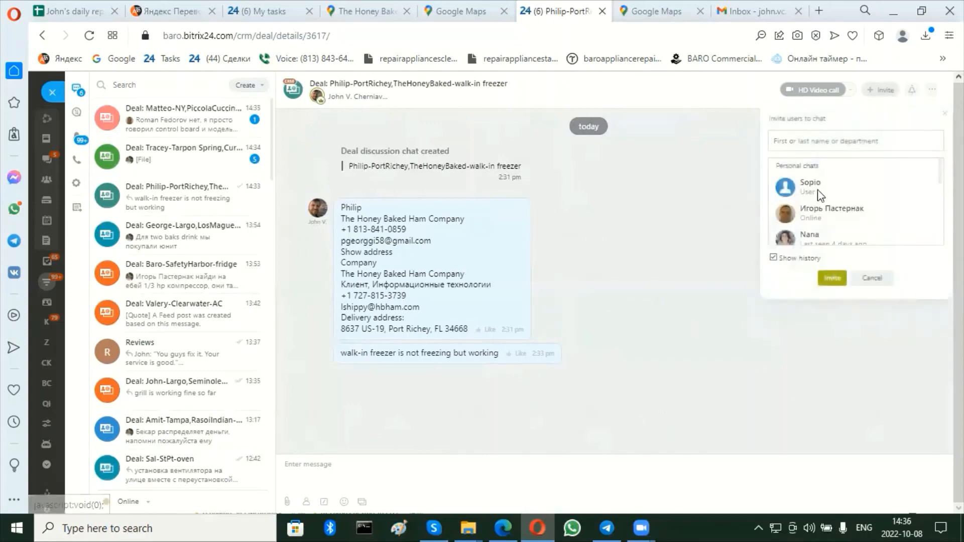
{"action": "left_click", "coordinate": [812, 217]}
{"action": "scroll", "coordinate": [811, 217], "scroll_direction": "down", "scroll_amount": 3}
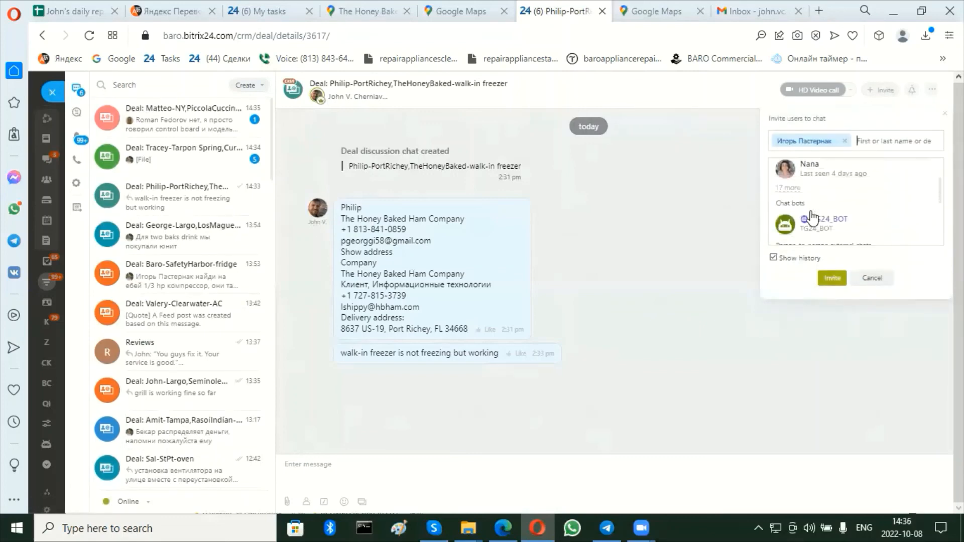
{"action": "scroll", "coordinate": [810, 206], "scroll_direction": "up", "scroll_amount": 2}
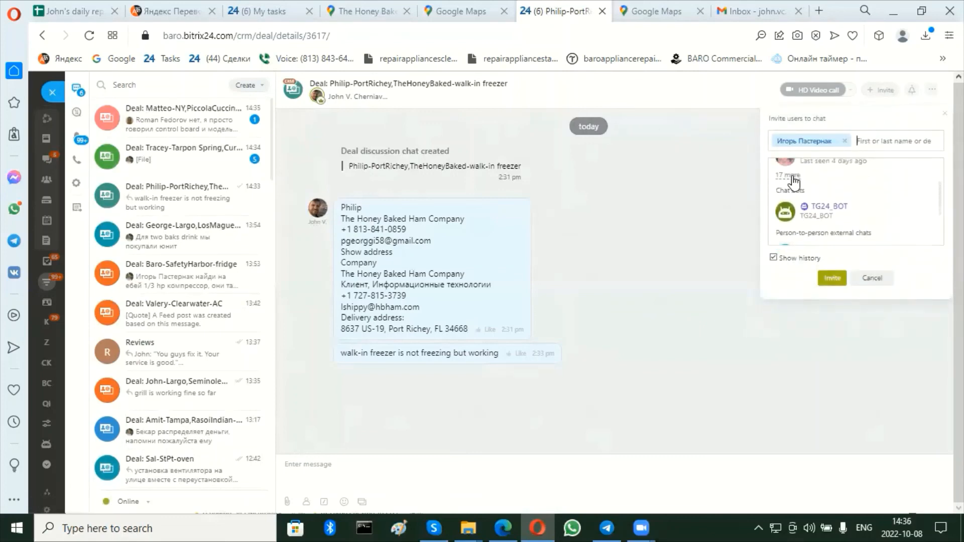
{"action": "left_click", "coordinate": [790, 176]}
{"action": "scroll", "coordinate": [811, 231], "scroll_direction": "down", "scroll_amount": 3}
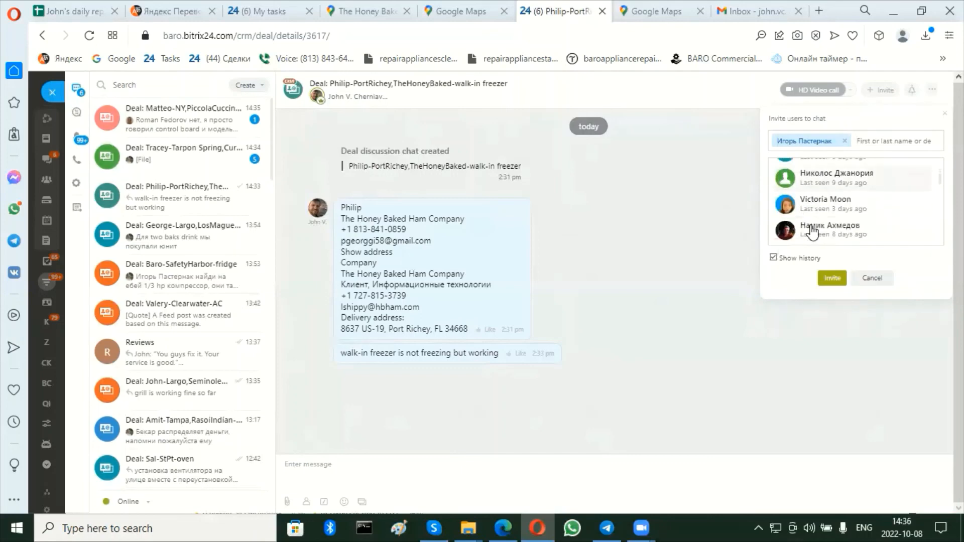
{"action": "scroll", "coordinate": [811, 231], "scroll_direction": "down", "scroll_amount": 2}
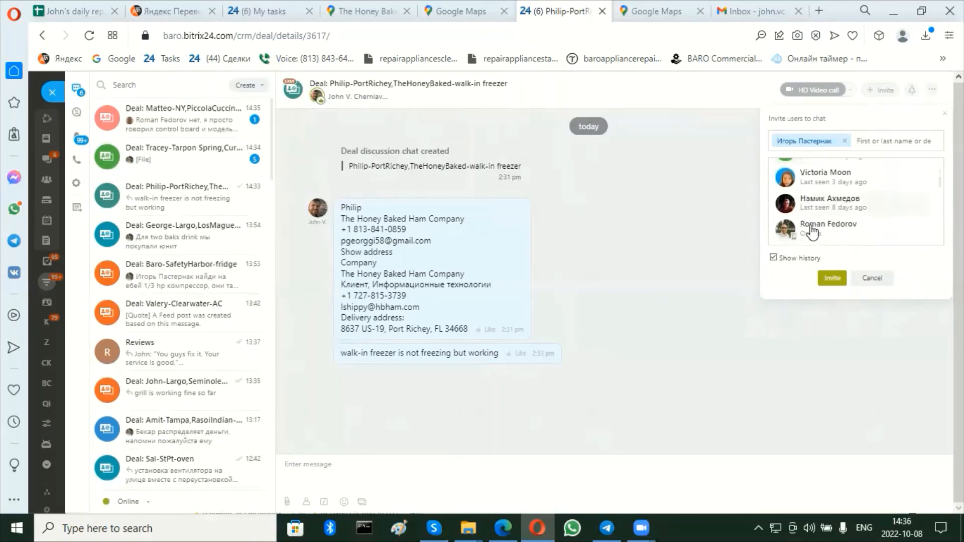
{"action": "left_click", "coordinate": [812, 231]}
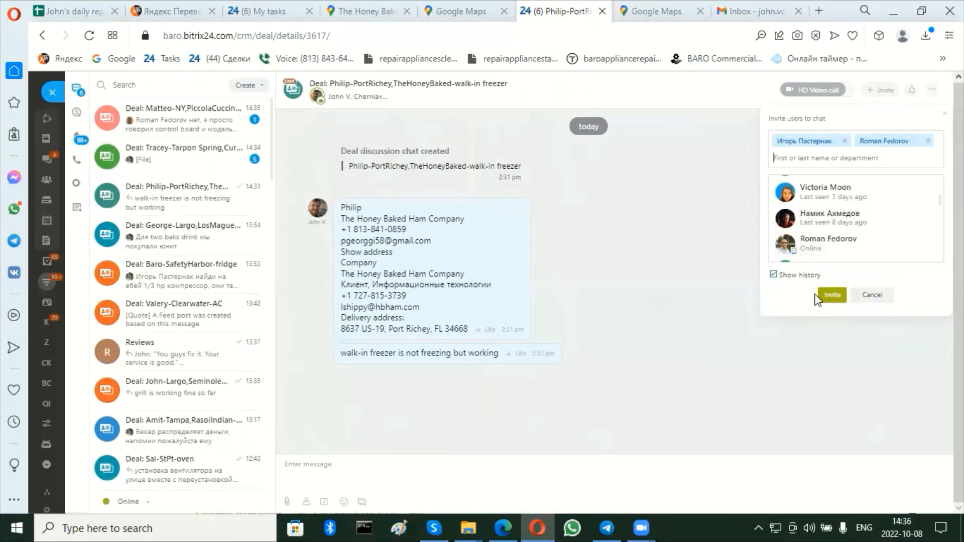
{"action": "left_click", "coordinate": [830, 299]}
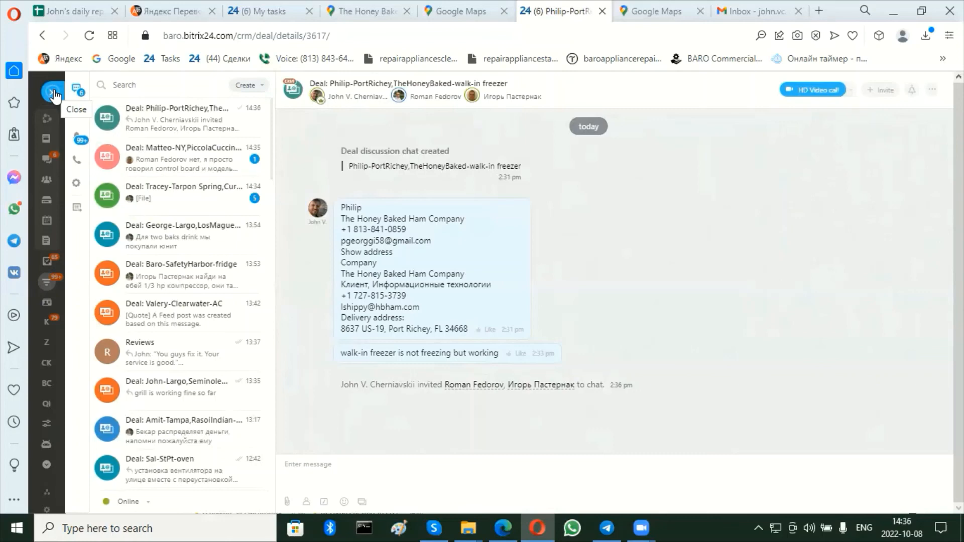
Post the two-line message "client waits today from 3pm-7pm" and "call before come" in the chat, and return to the deal card.
{"action": "left_click", "coordinate": [358, 471]}
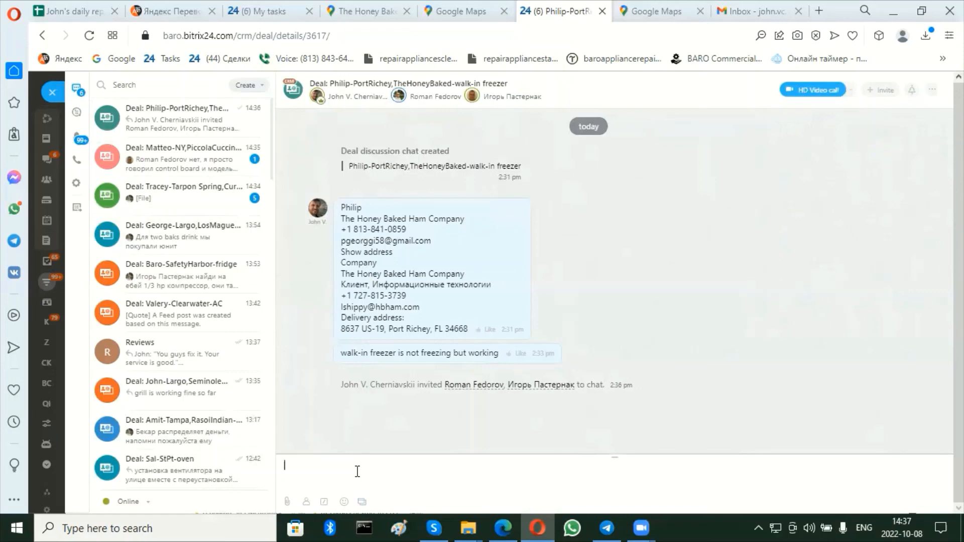
{"action": "type", "text": "client waits today from"}
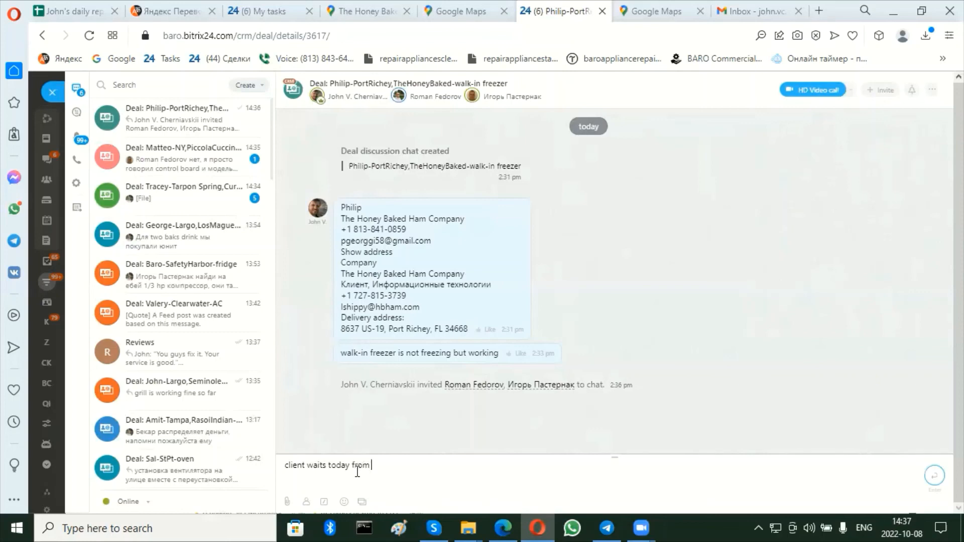
{"action": "type", "text": " 3pm-7pm"}
{"action": "key", "text": "shift+Return"}
{"action": "type", "text": "call before come"}
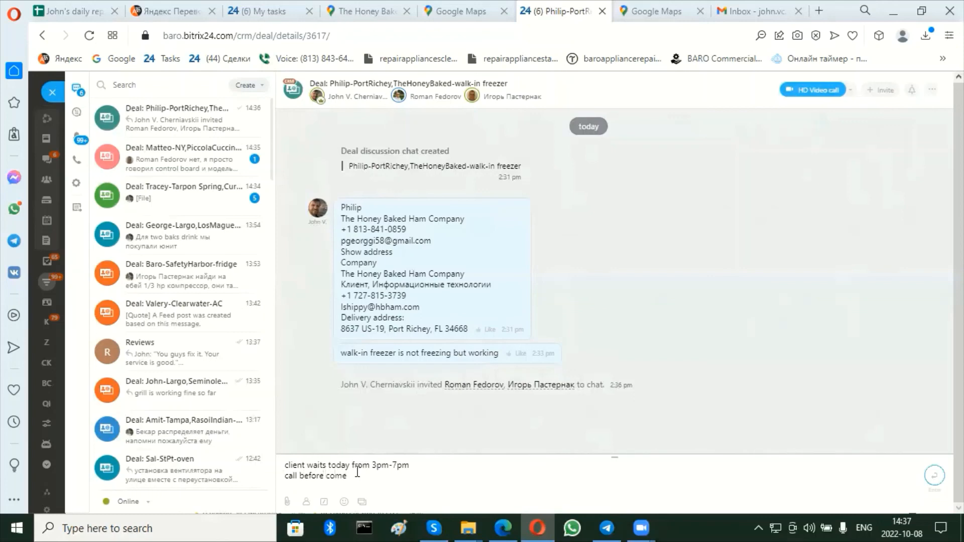
{"action": "key", "text": "Return"}
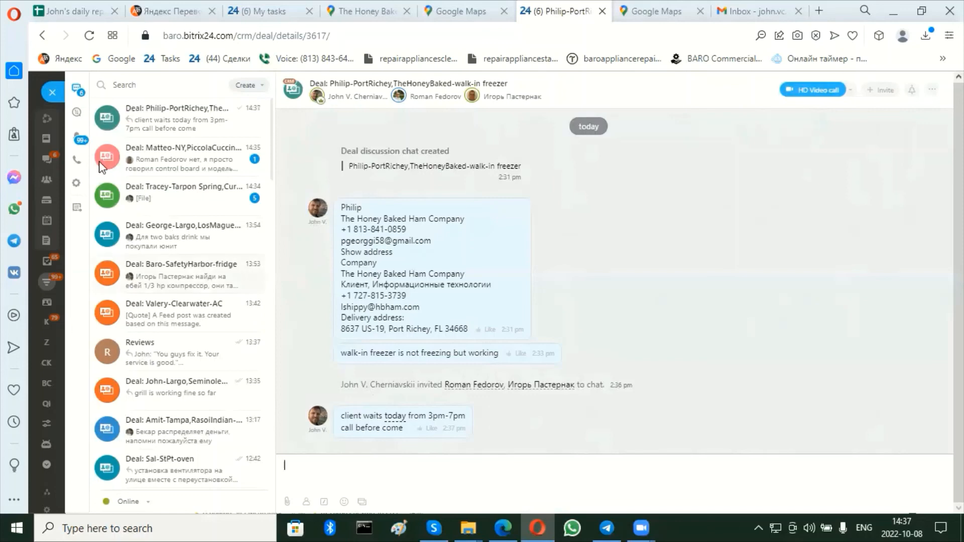
{"action": "left_click", "coordinate": [52, 92]}
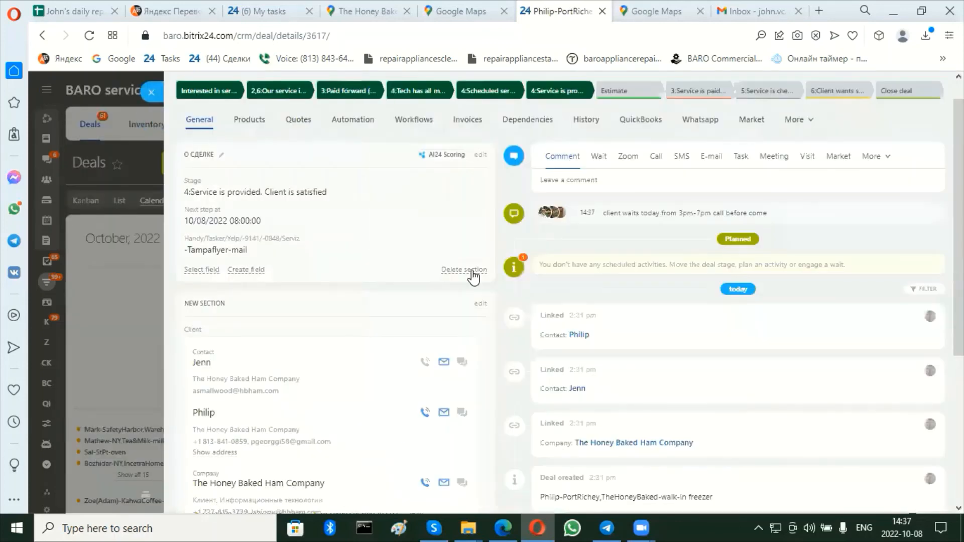